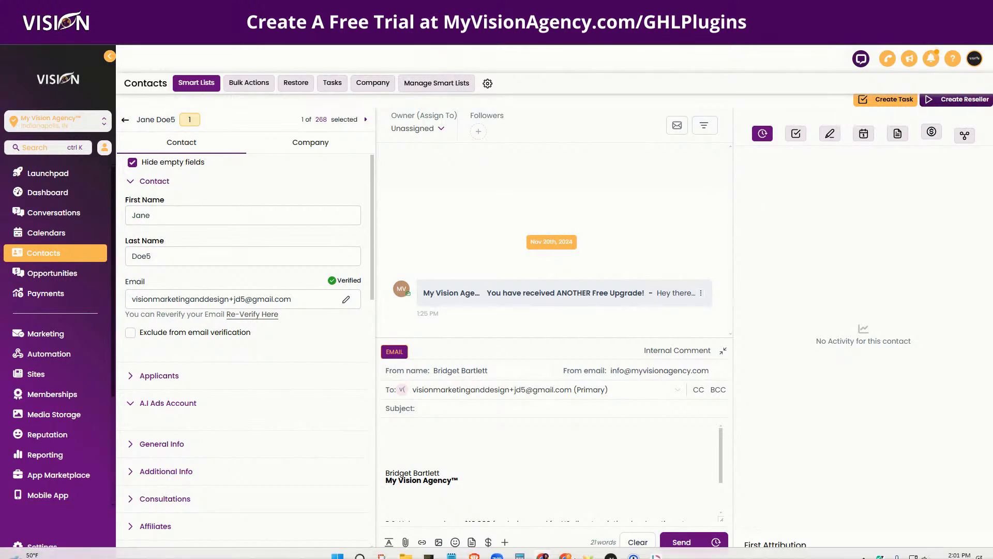
Go to Settings and open Custom Menu Links in the settings menu.
click(588, 545)
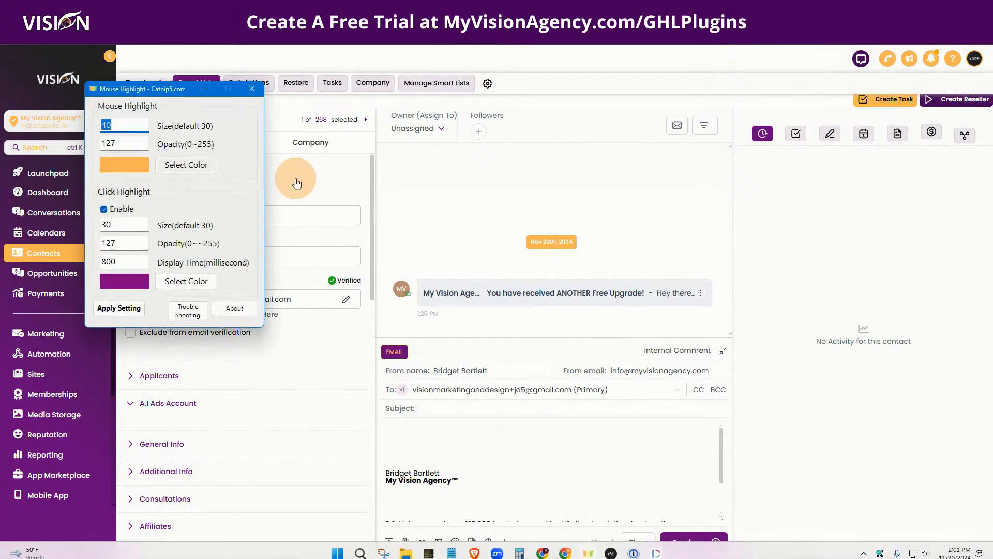
click(200, 87)
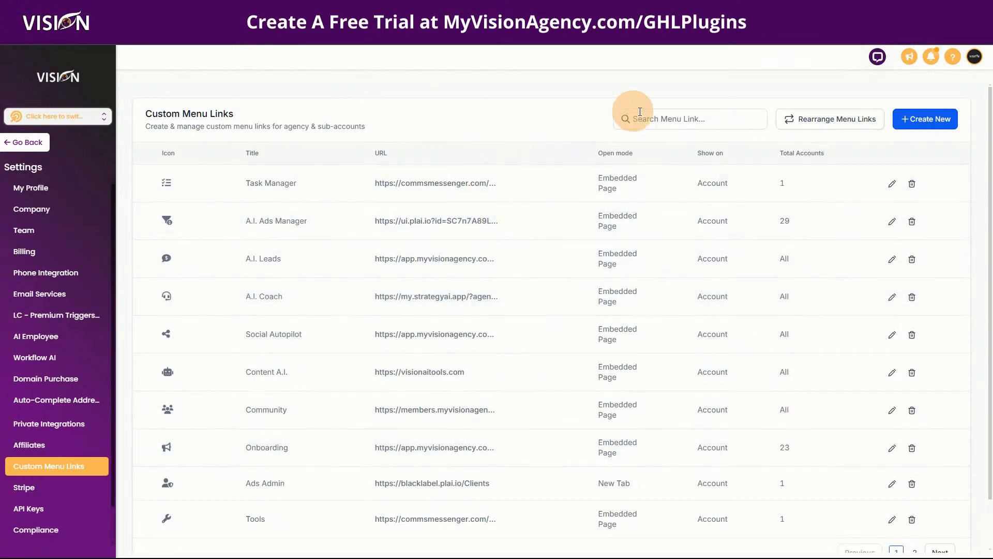
Start a new custom menu link and look over its icon and title fields.
click(937, 119)
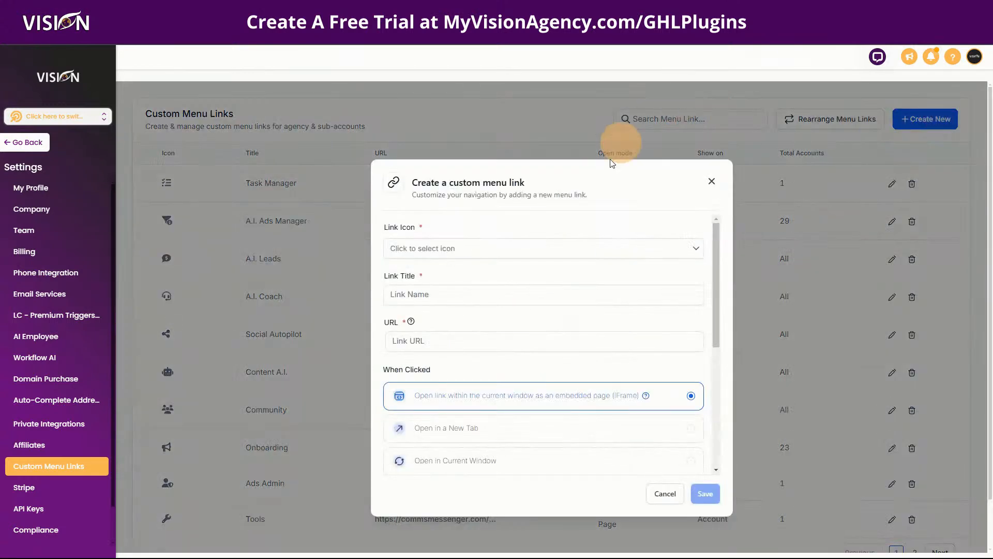
click(410, 248)
click(406, 294)
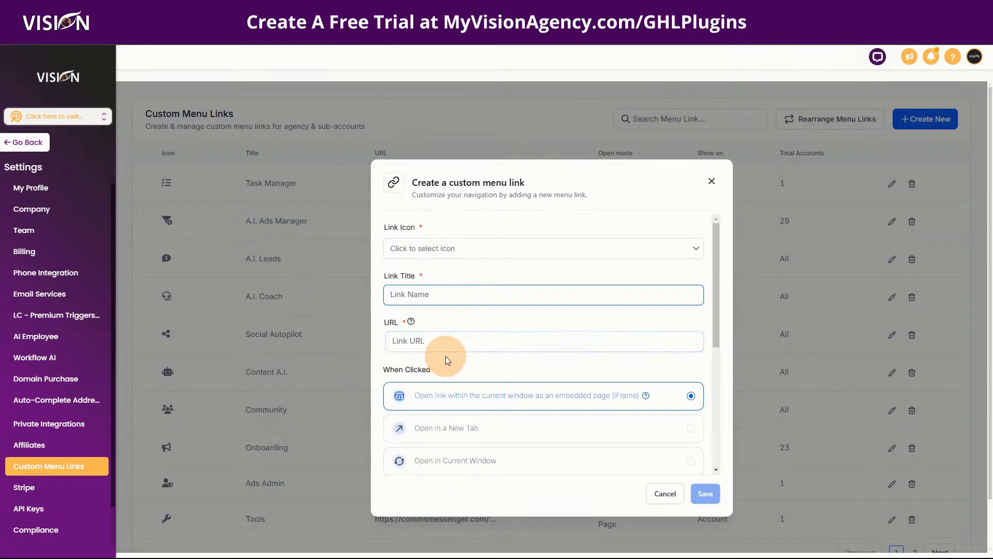
scroll(446, 356, down, 4)
scroll(408, 259, up, 2)
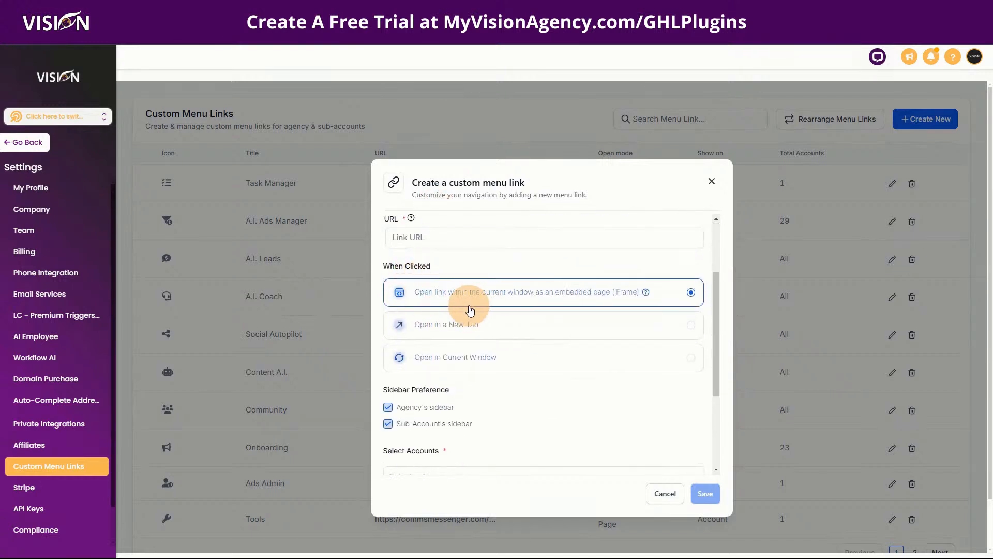
scroll(532, 395, down, 1)
Uncheck Agency's sidebar and keep Sub-Account's sidebar checked for the link.
click(388, 372)
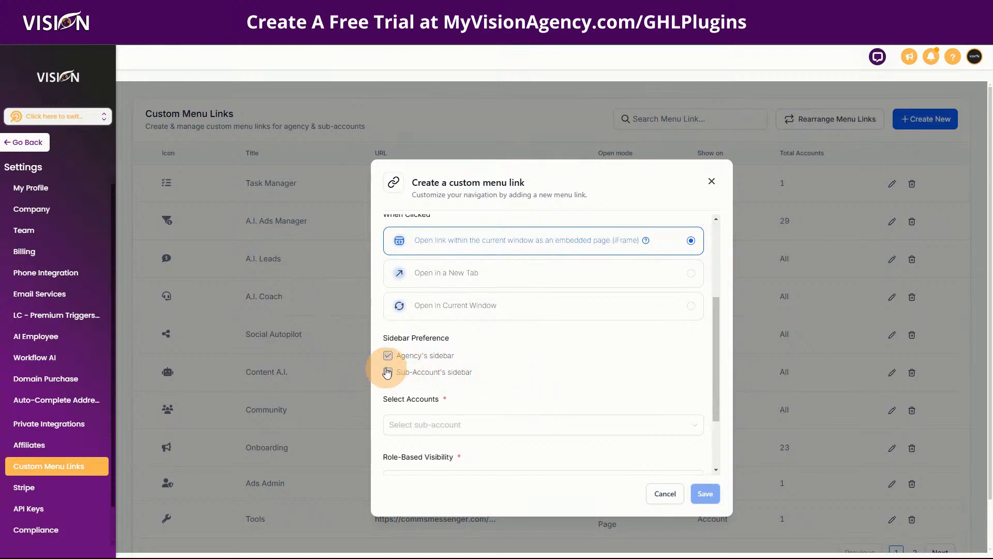
click(387, 356)
click(386, 375)
click(386, 399)
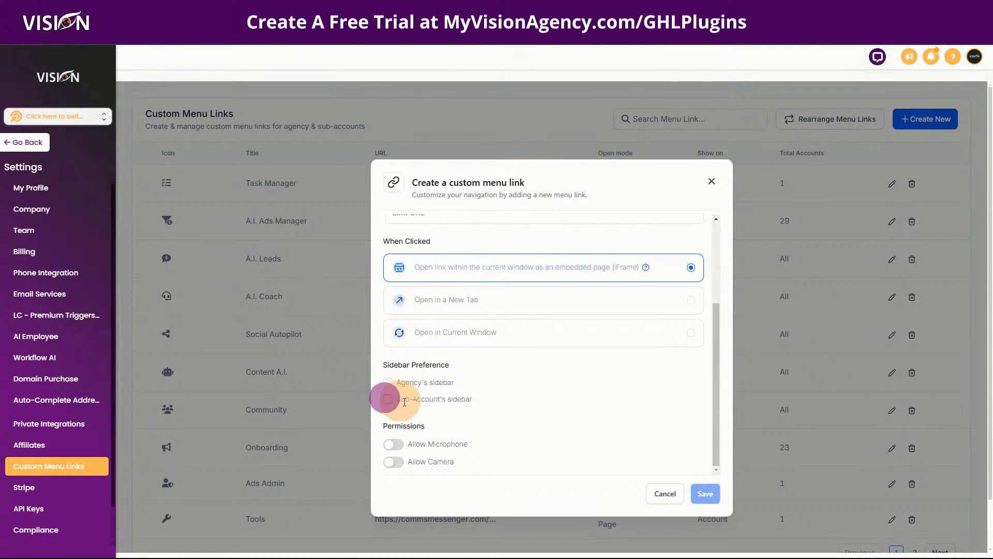
click(388, 400)
scroll(427, 394, down, 3)
Look through the sub-account and Role-Based Visibility choices, closing them without picking one.
click(444, 331)
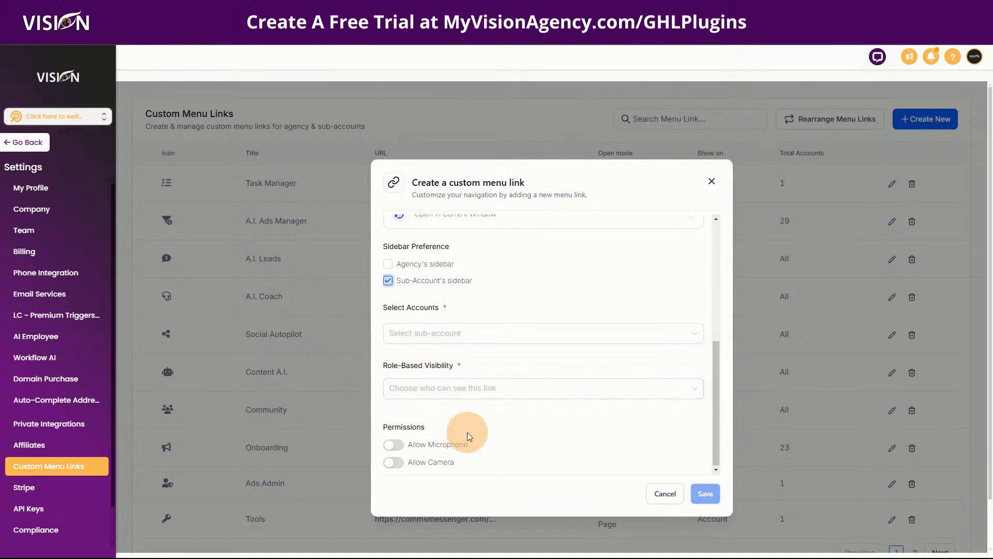
click(397, 389)
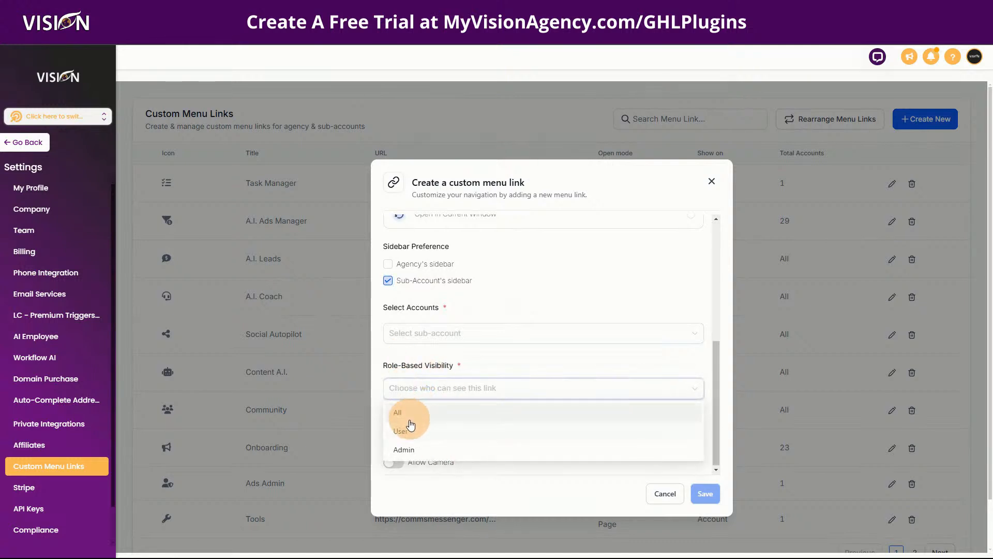
click(473, 364)
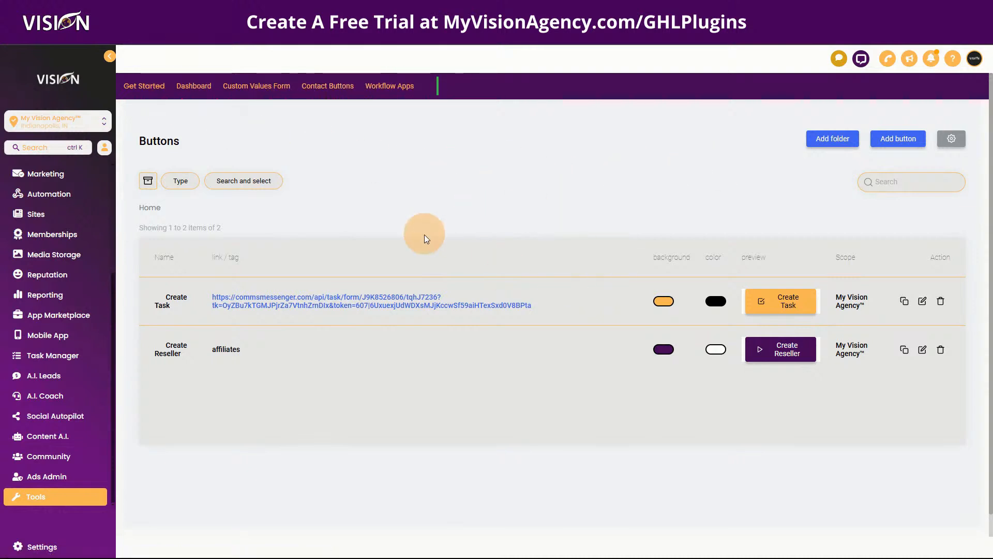
Add a contact button named Test, scoped to Sub Account, with type Tag.
click(892, 135)
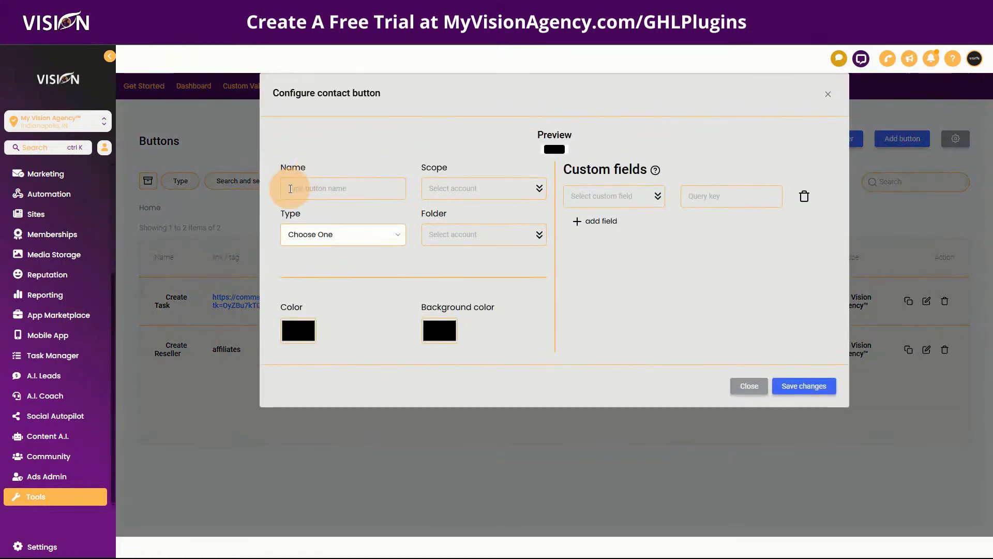
click(290, 189)
text(Test)
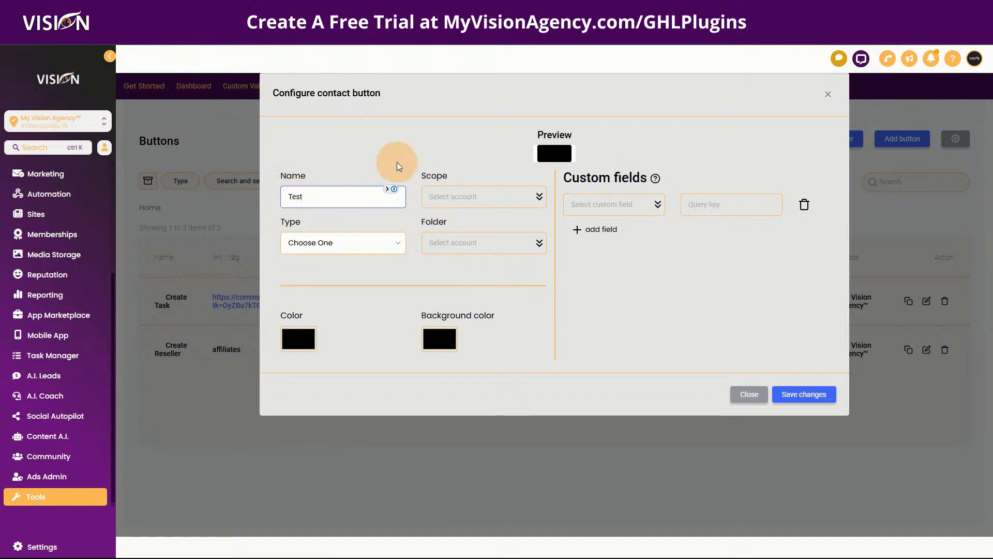
click(442, 196)
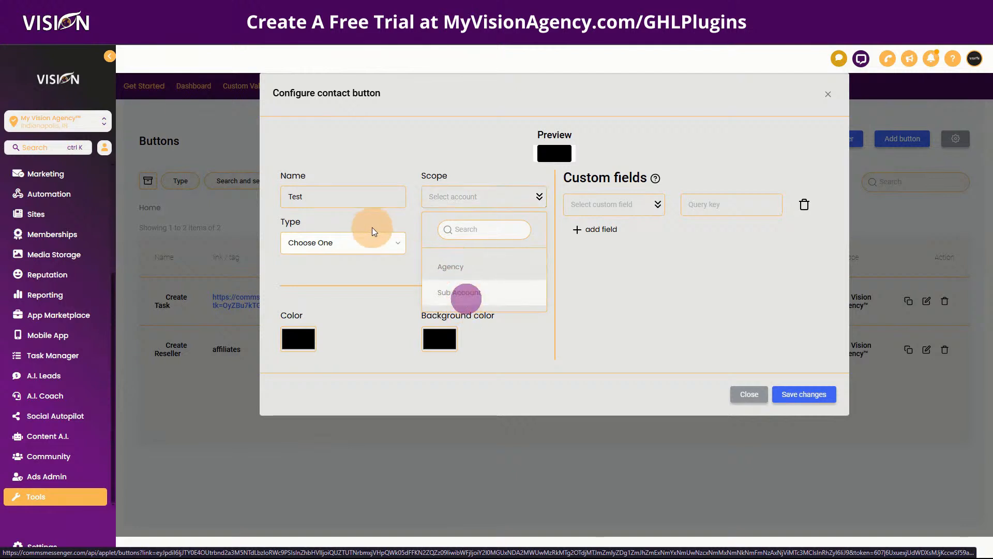
click(463, 300)
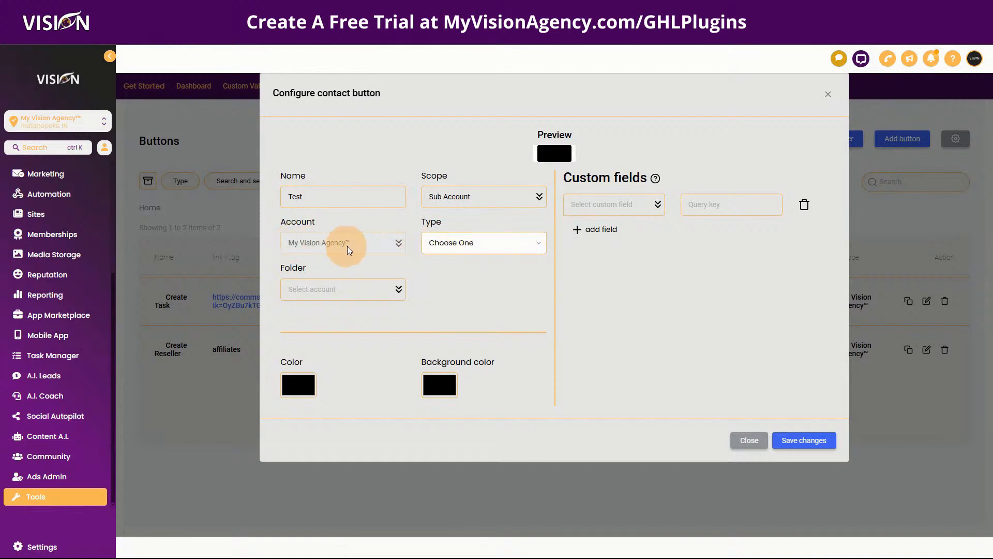
click(488, 248)
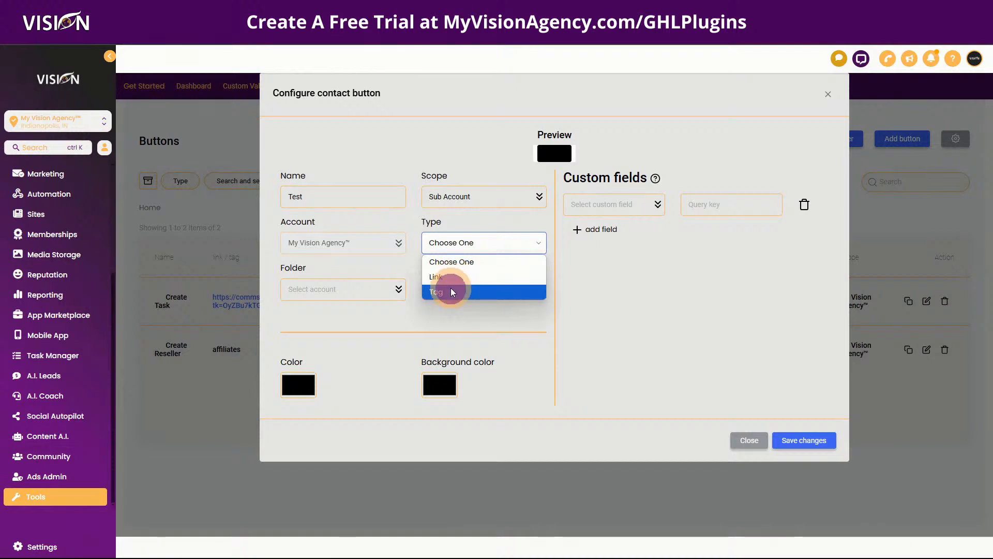
click(451, 292)
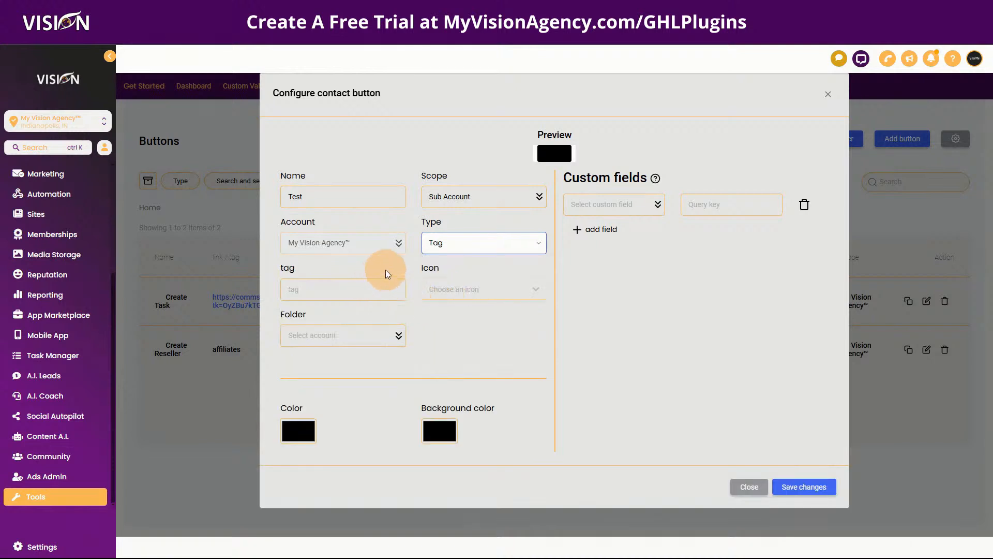
Change the Test button to type Link opening in an External tab, leaving Folder empty.
click(451, 242)
click(442, 277)
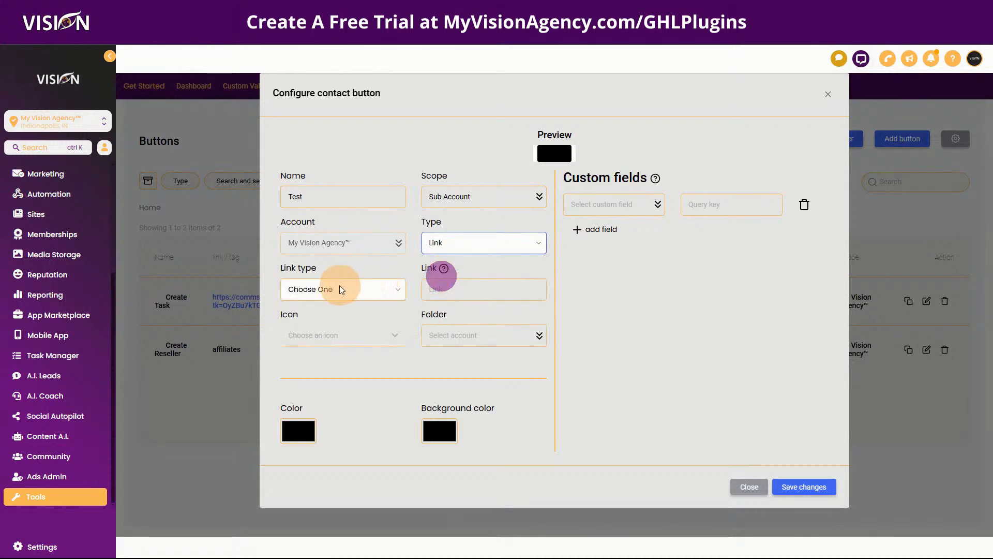
click(343, 290)
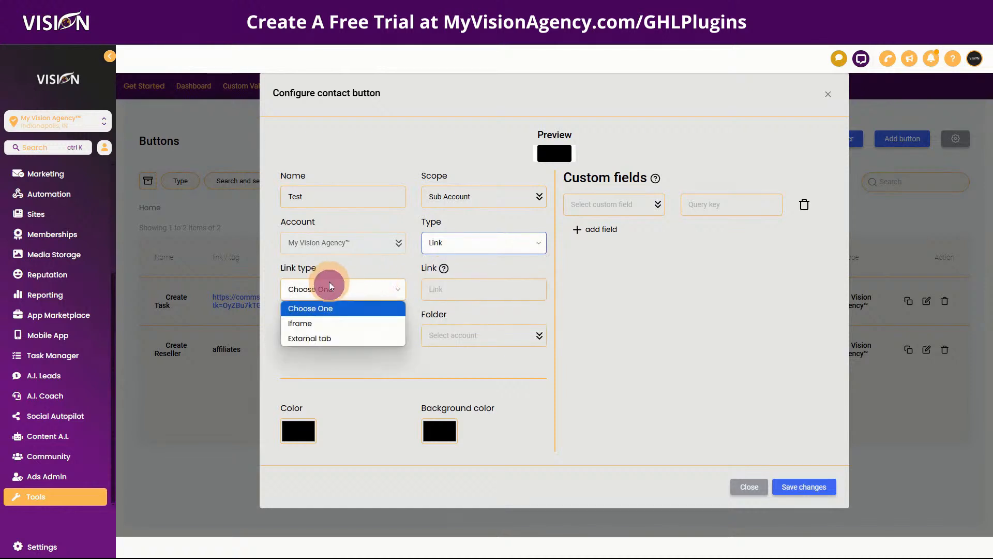
click(304, 339)
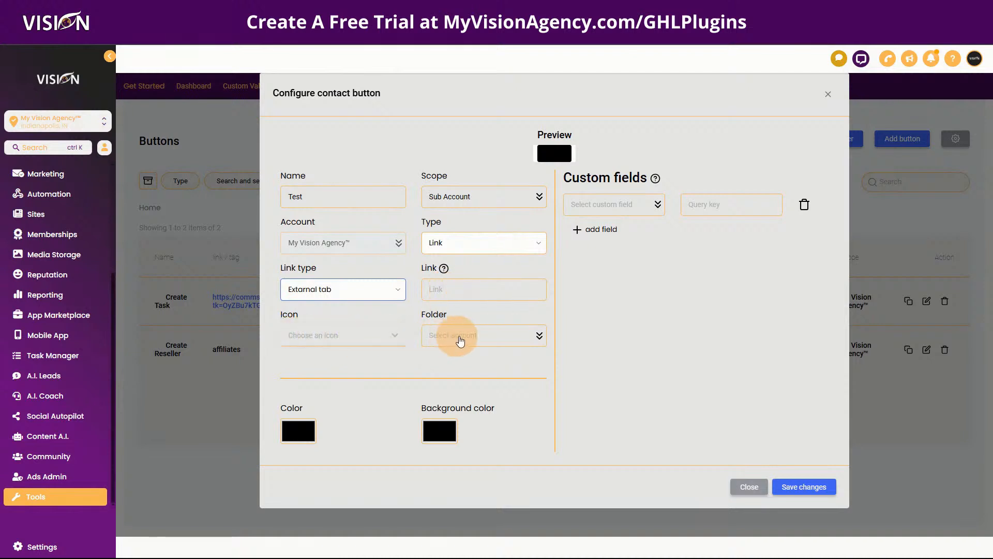
click(465, 346)
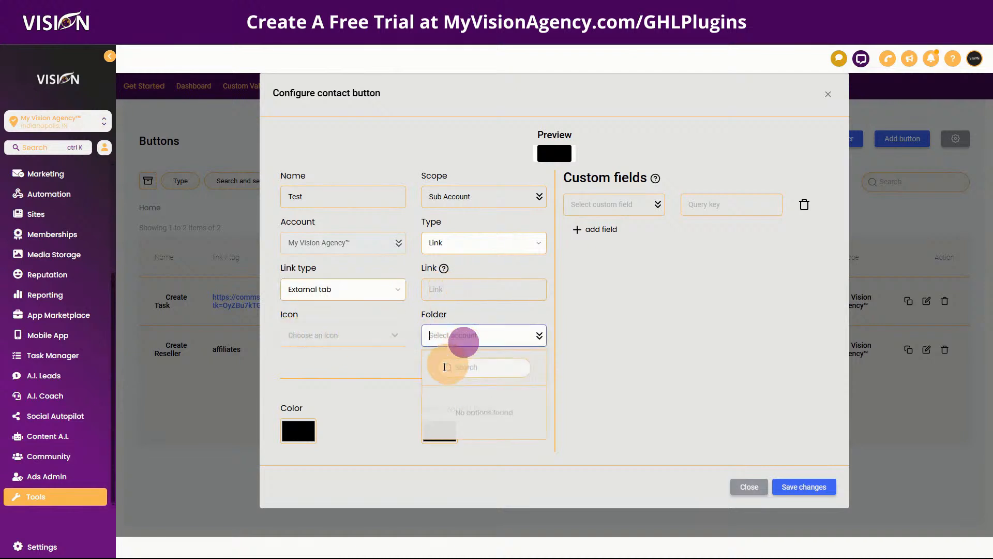
click(355, 377)
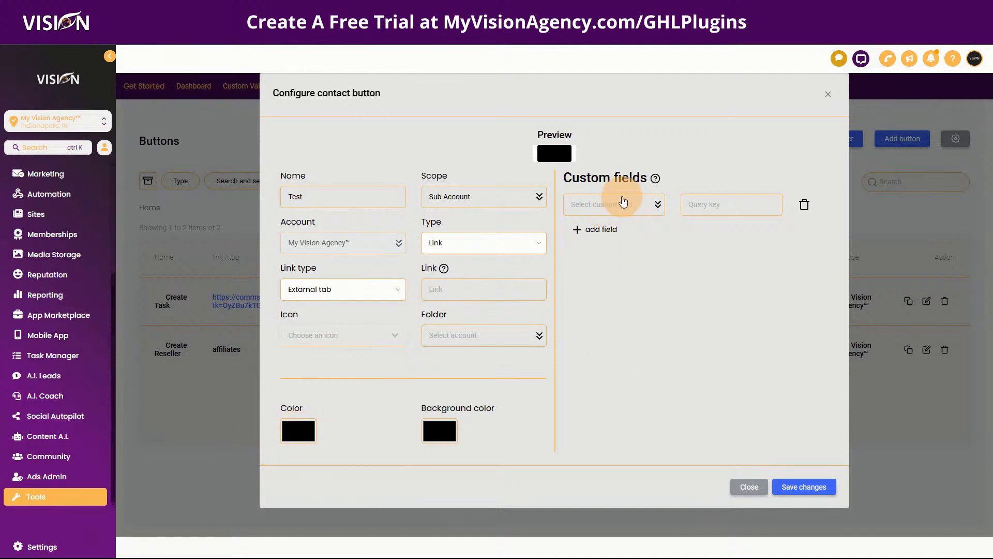
mouse_move(658, 181)
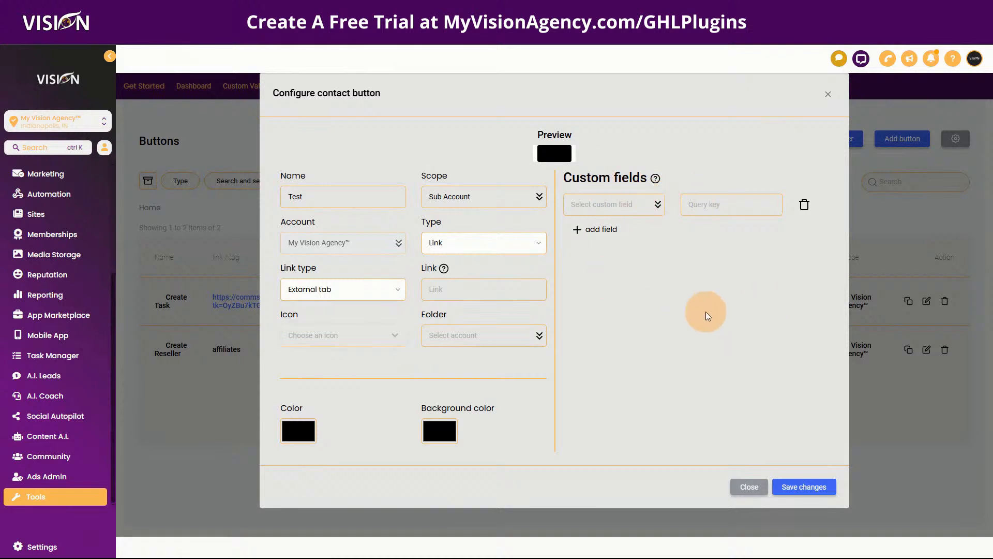
Switch the Test button's type back to Tag and select its tag field.
click(458, 249)
click(443, 291)
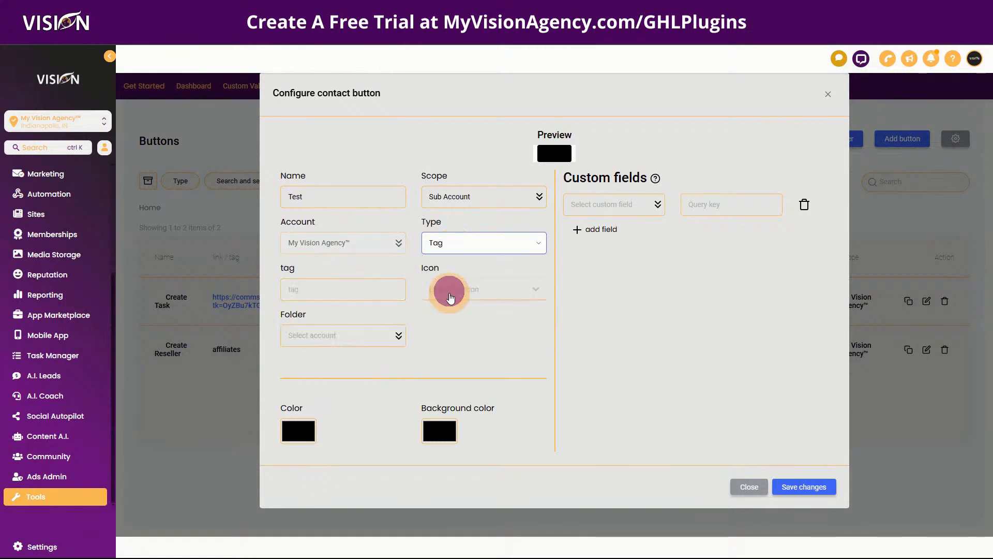
click(317, 289)
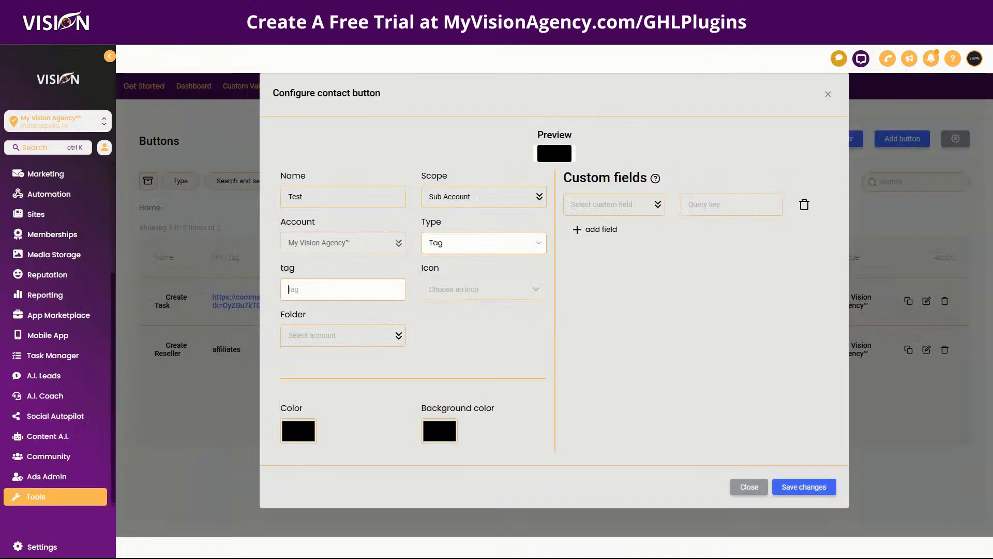
Enter Test in the Test button's tag field.
click(305, 289)
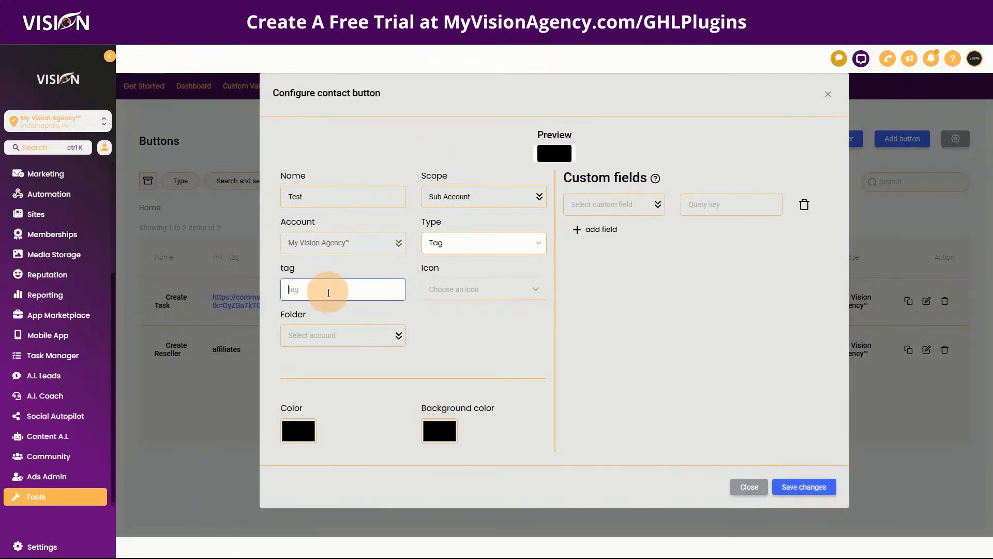
text(Test)
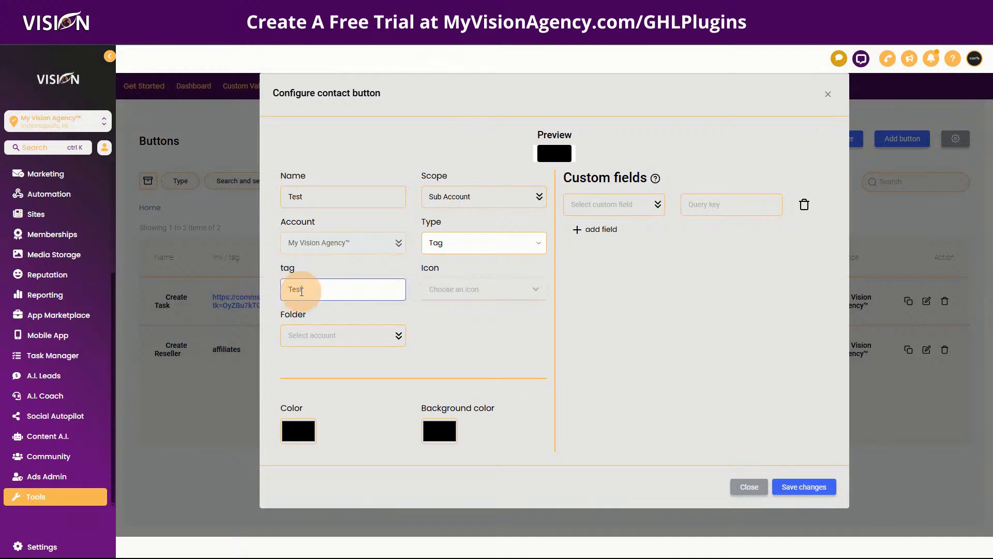
Choose the check-square icon for the Test button, leaving the folder unset.
click(512, 295)
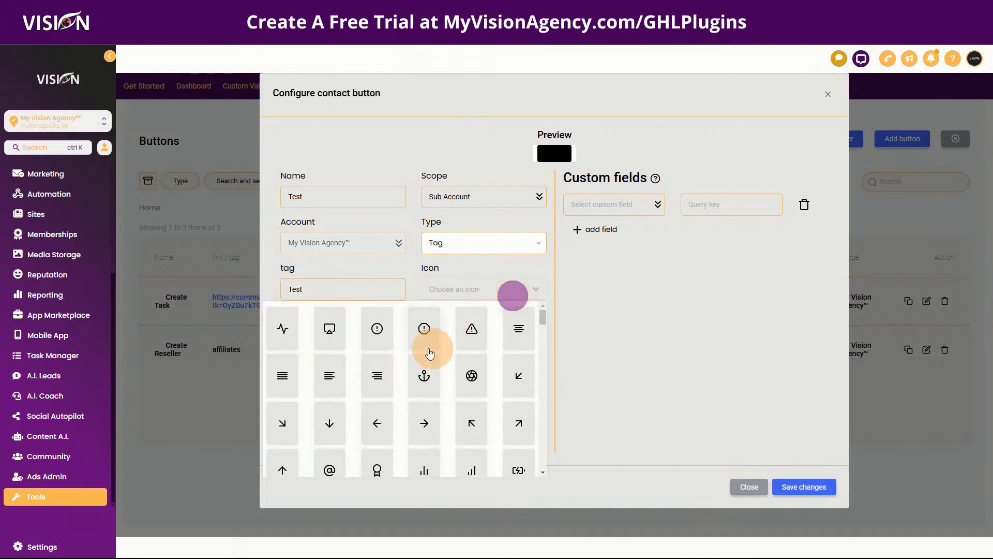
scroll(381, 408, down, 4)
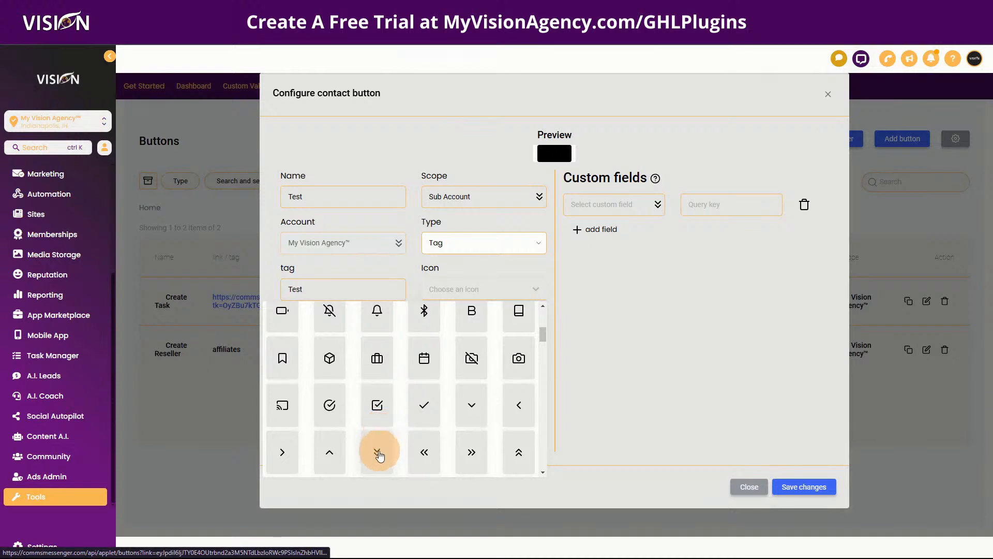
click(377, 405)
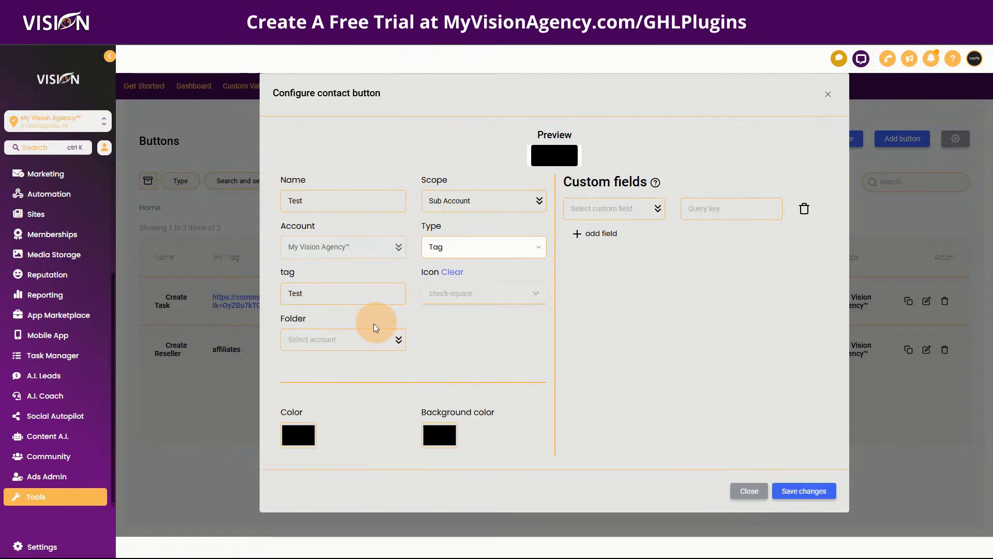
click(321, 342)
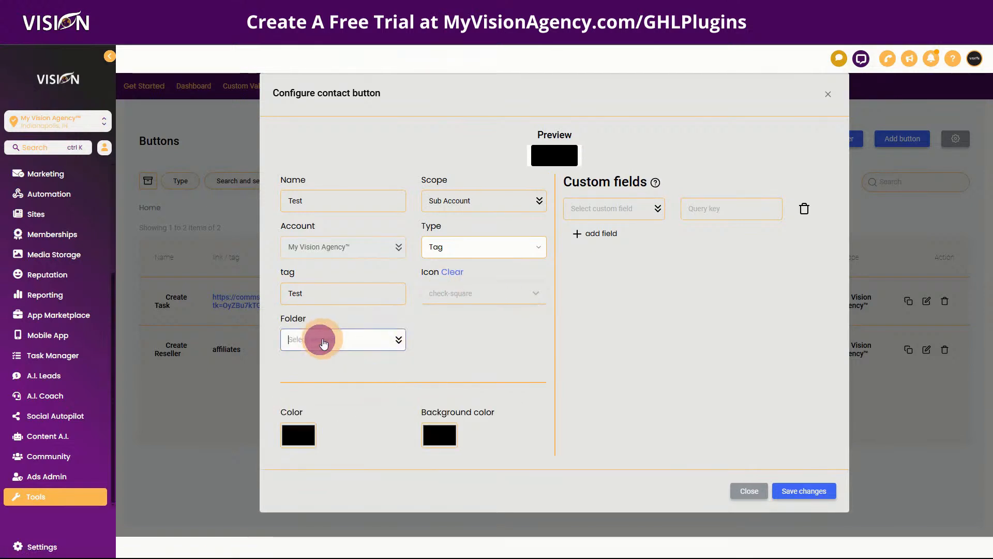
click(461, 318)
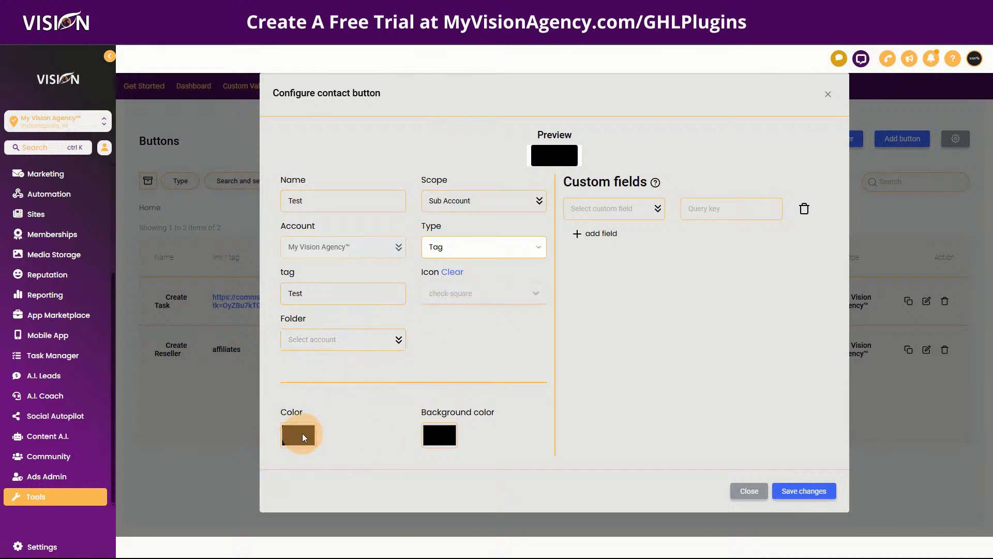
Set the Test button's colour to red and its background colour to bright green.
click(302, 433)
drag(350, 331, 417, 288)
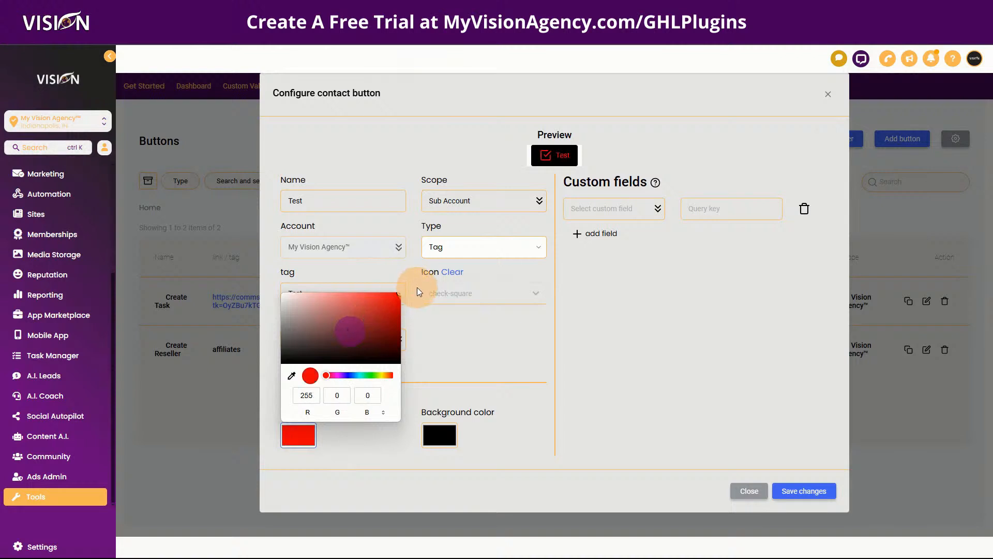
click(434, 436)
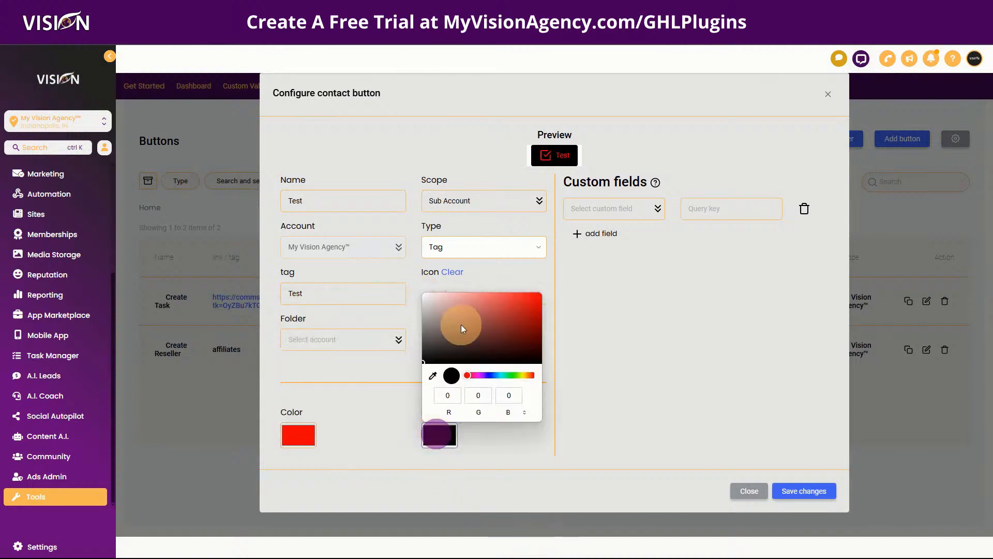
click(434, 345)
click(513, 375)
drag(513, 376, 508, 376)
drag(466, 324, 529, 297)
click(590, 357)
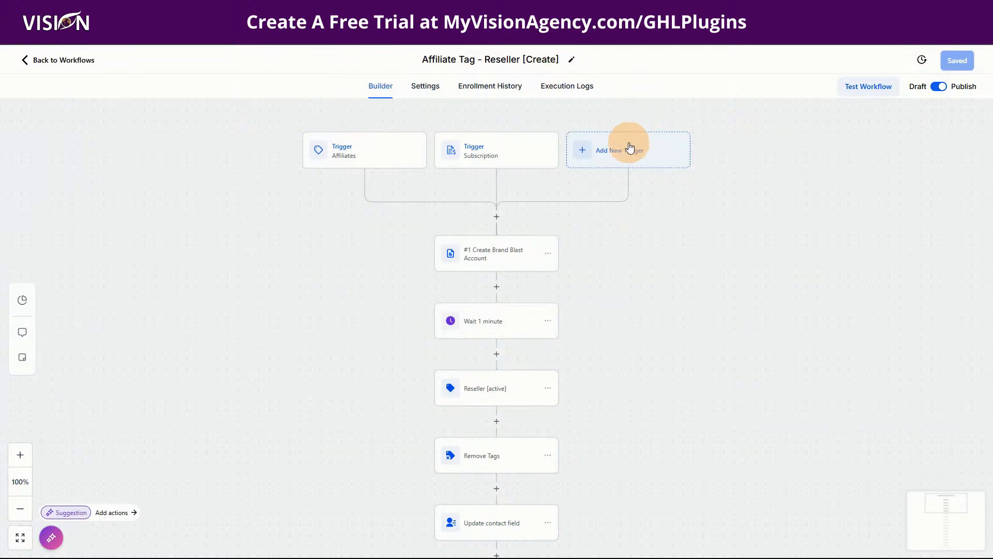
Open the Affiliates trigger card in the Affiliate Tag - Reseller [Create] workflow.
click(345, 150)
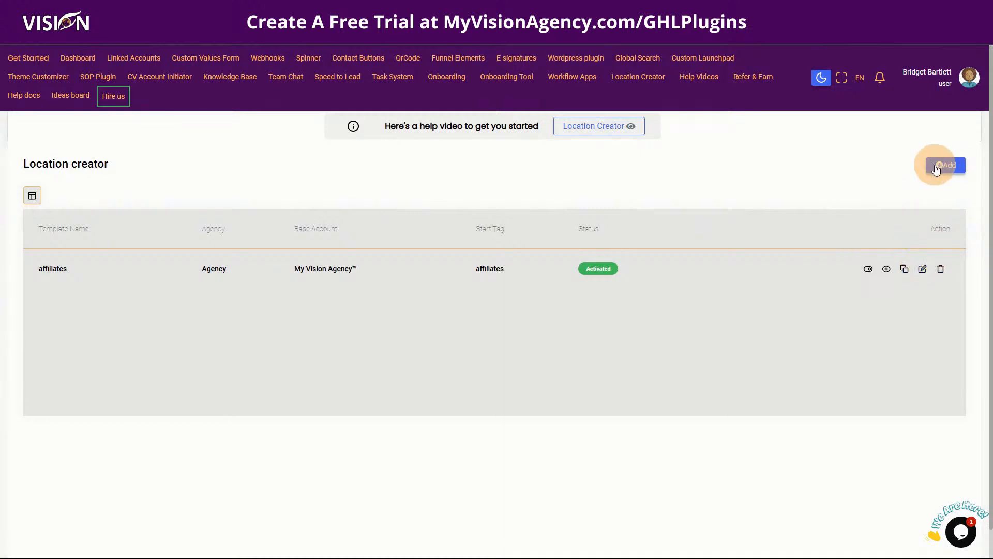
Edit the affiliates template from the Location creator list.
click(923, 270)
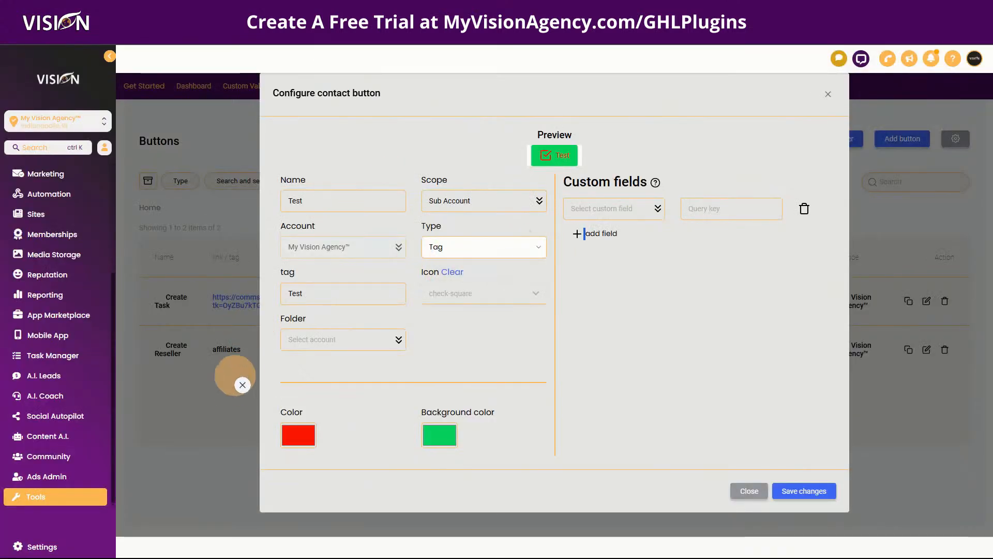
Dismiss the Test contact button dialog unsaved, returning to the Edit 'affiliates' template form.
click(173, 372)
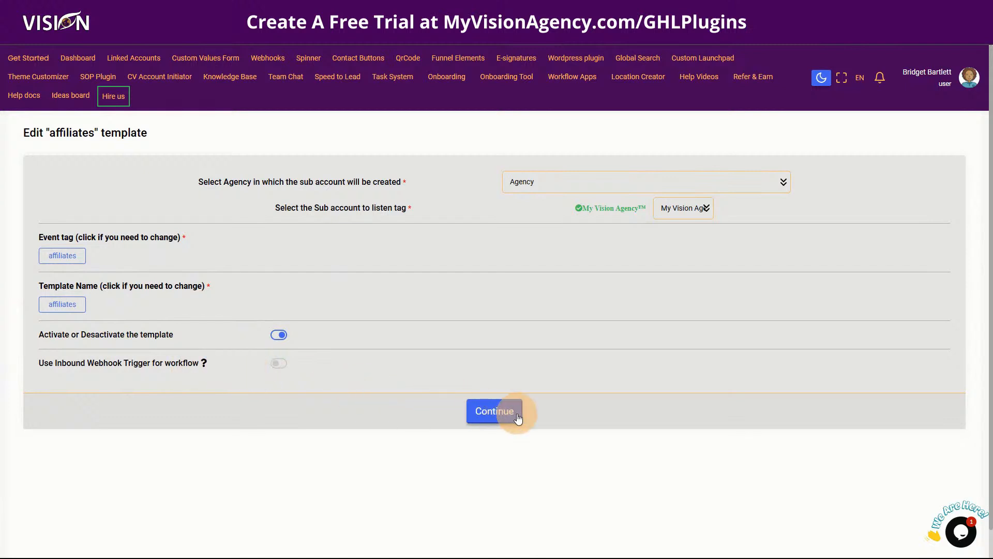
Review location Steps 1–2, checking the contact fields mapped to Account Name and owner details.
click(495, 413)
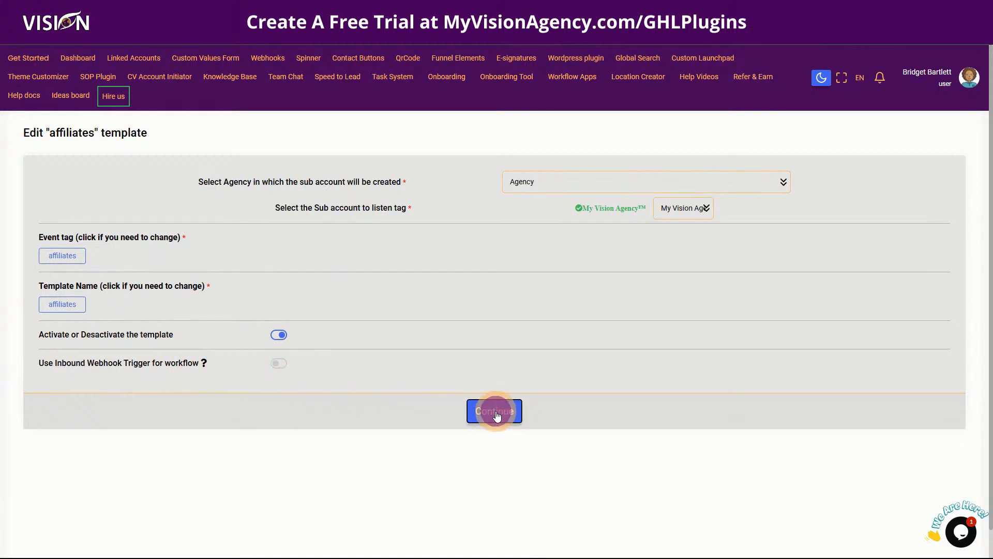
scroll(405, 381, down, 5)
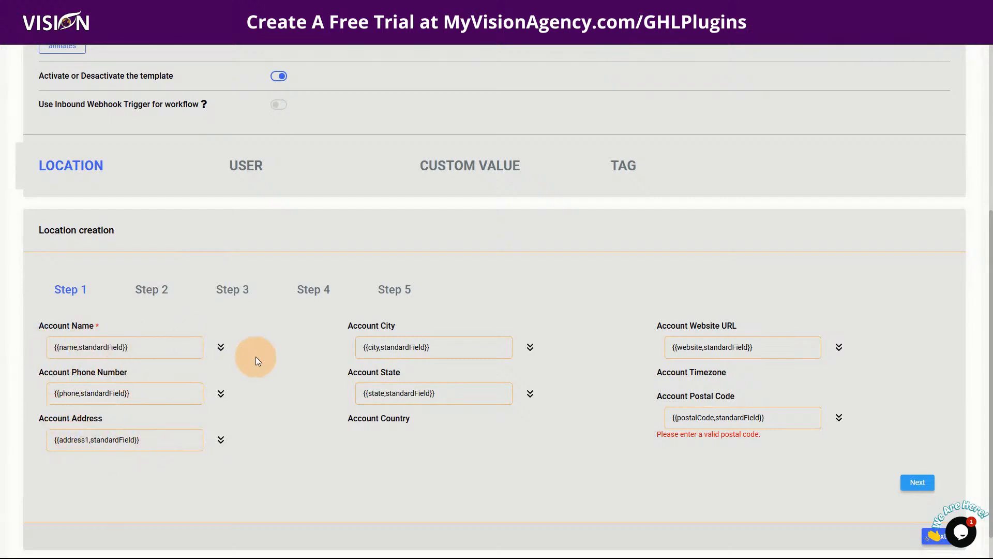
click(220, 347)
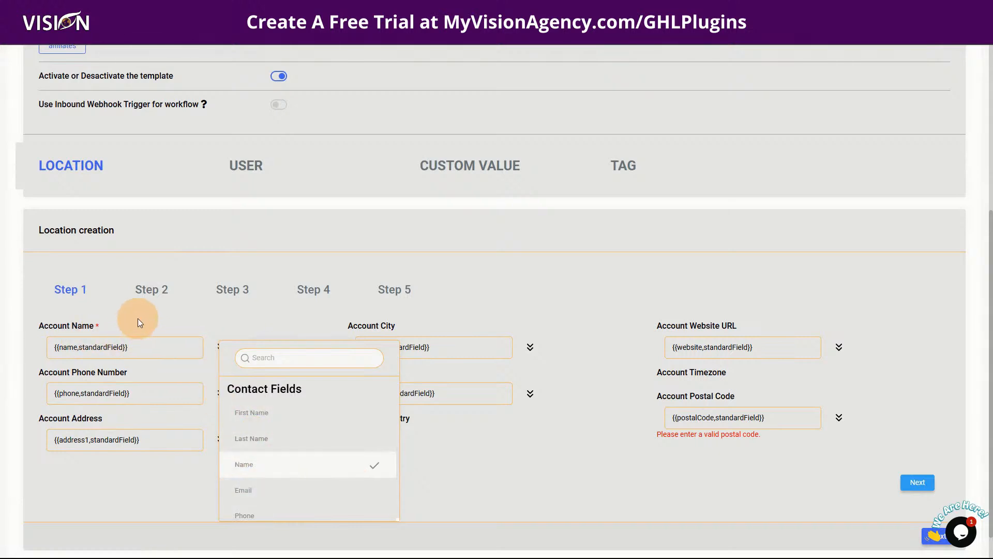
click(154, 317)
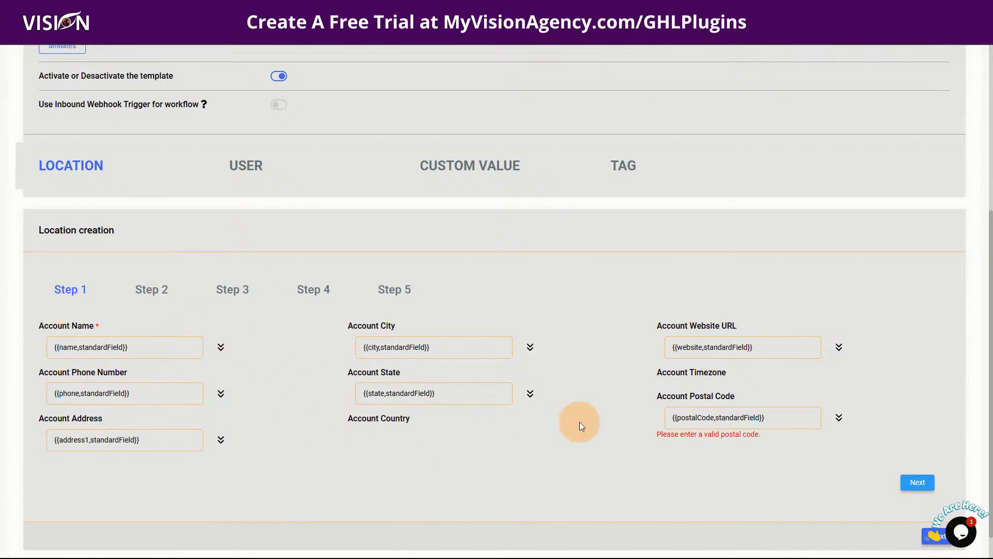
click(927, 485)
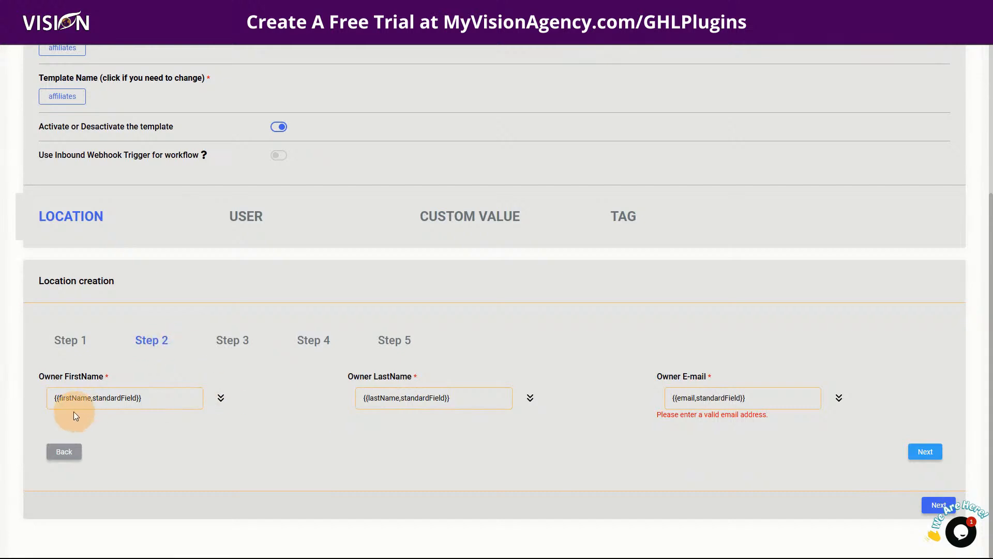
click(529, 398)
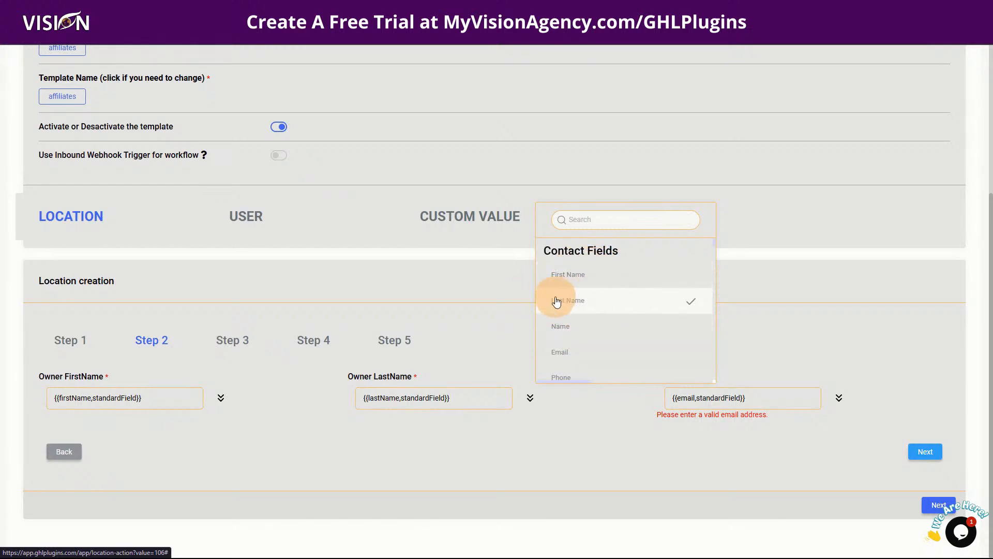
click(550, 460)
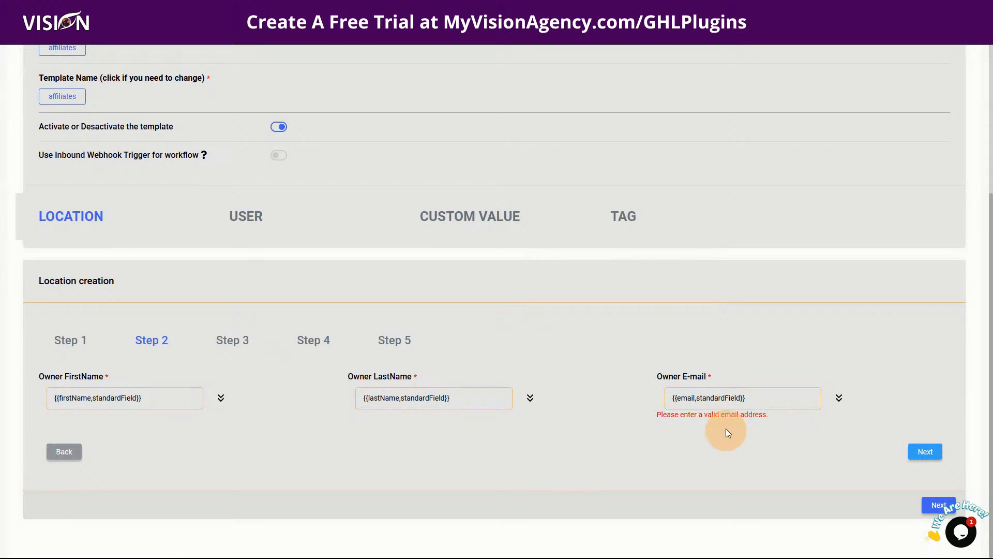
Review Step 3 contact options and Step 4 social links, reaching Step 5 with Visionary Reseller System snapshot.
click(926, 452)
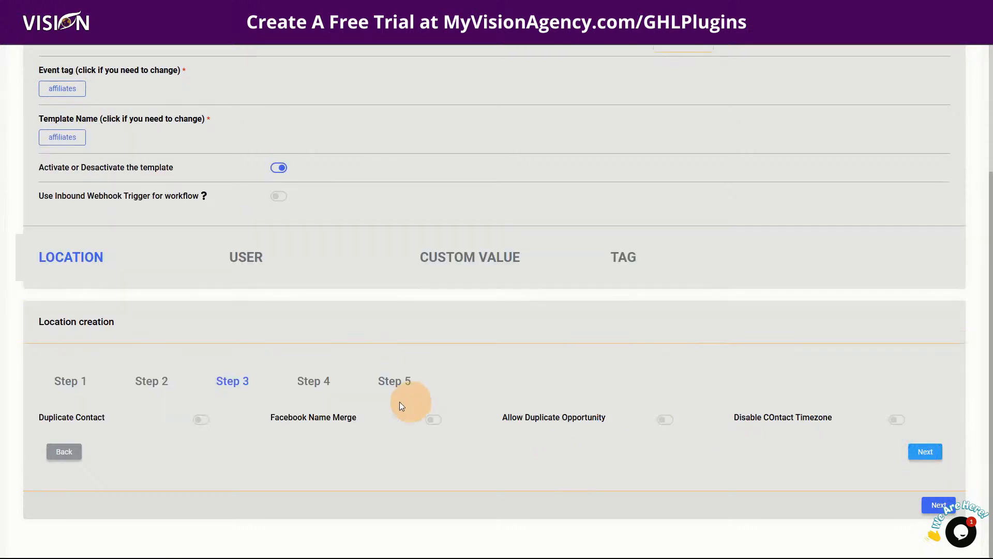
click(236, 381)
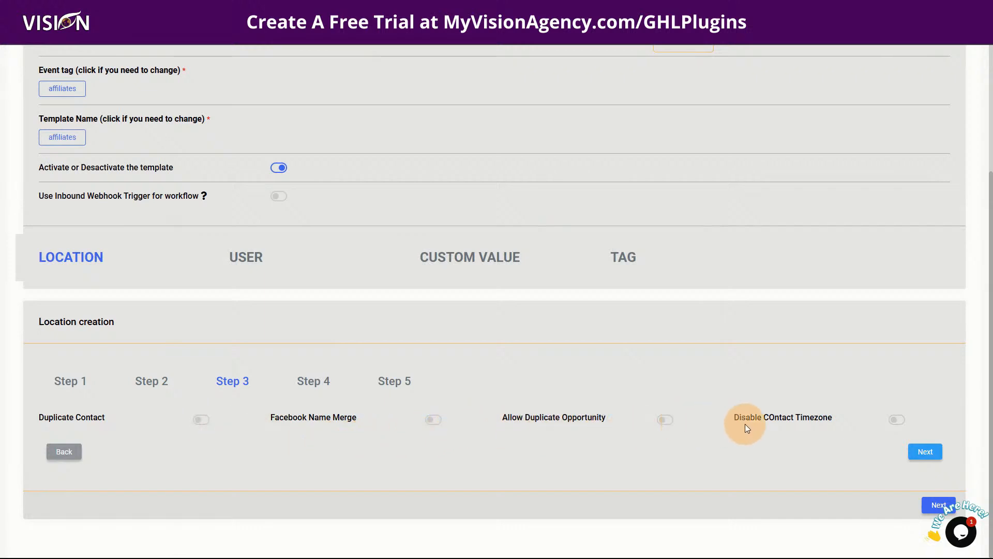
click(927, 453)
scroll(468, 440, down, 3)
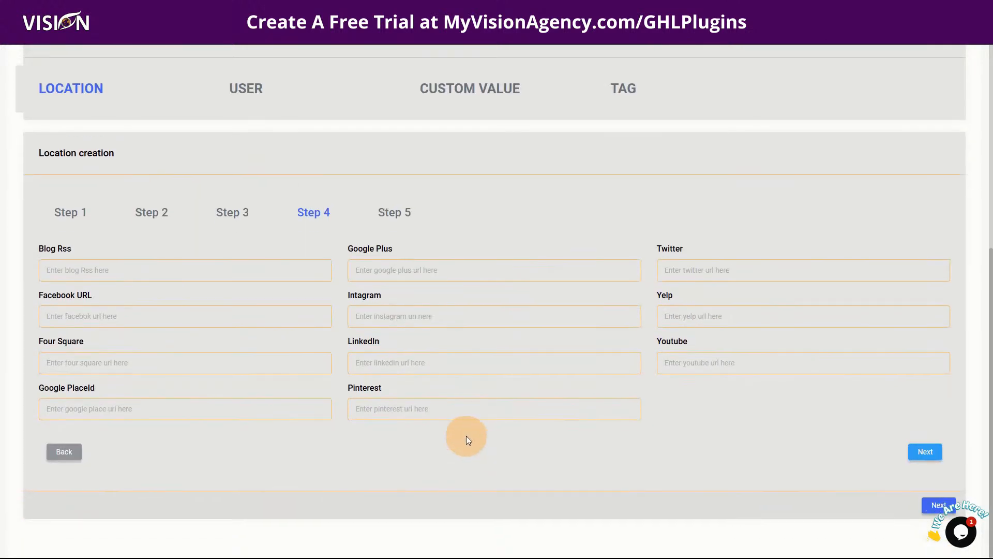
click(926, 450)
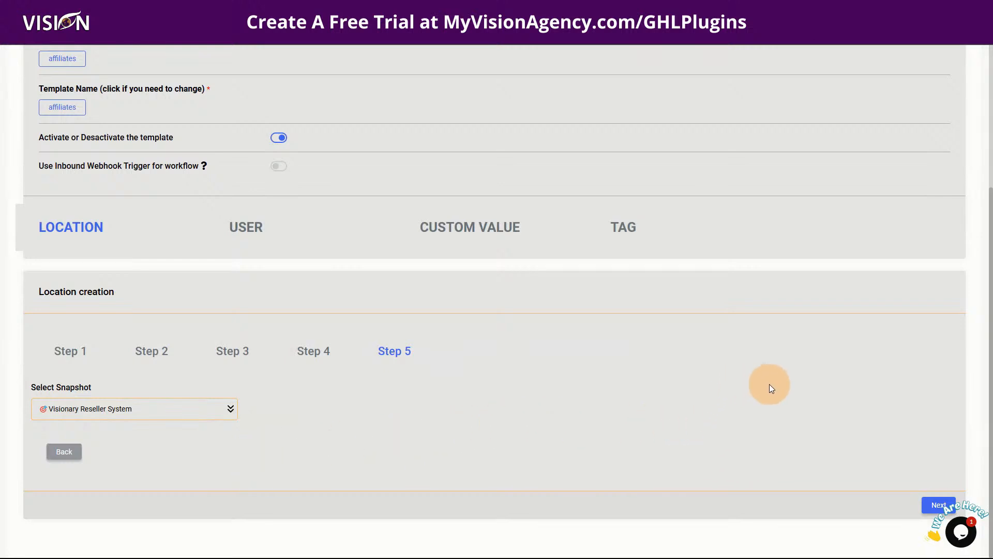
click(929, 502)
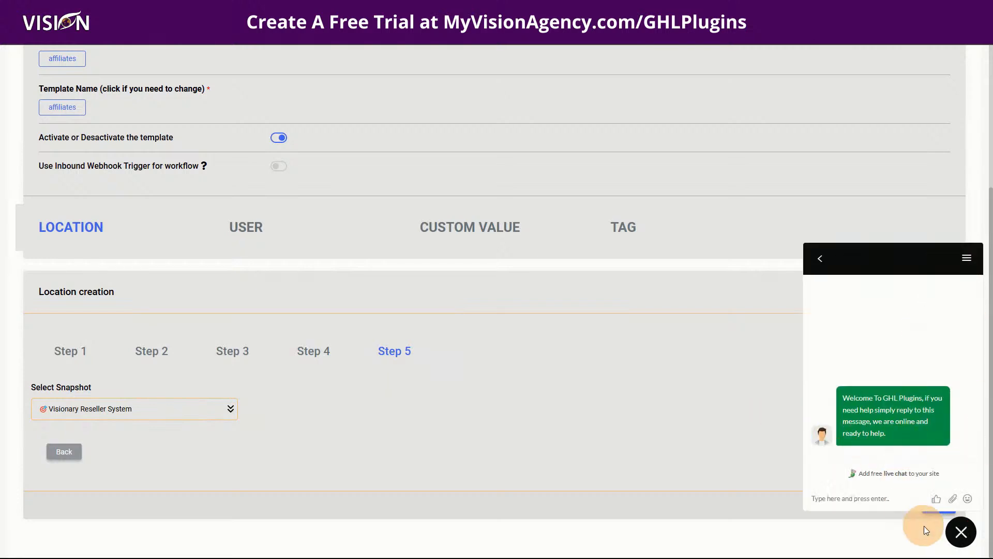
click(961, 532)
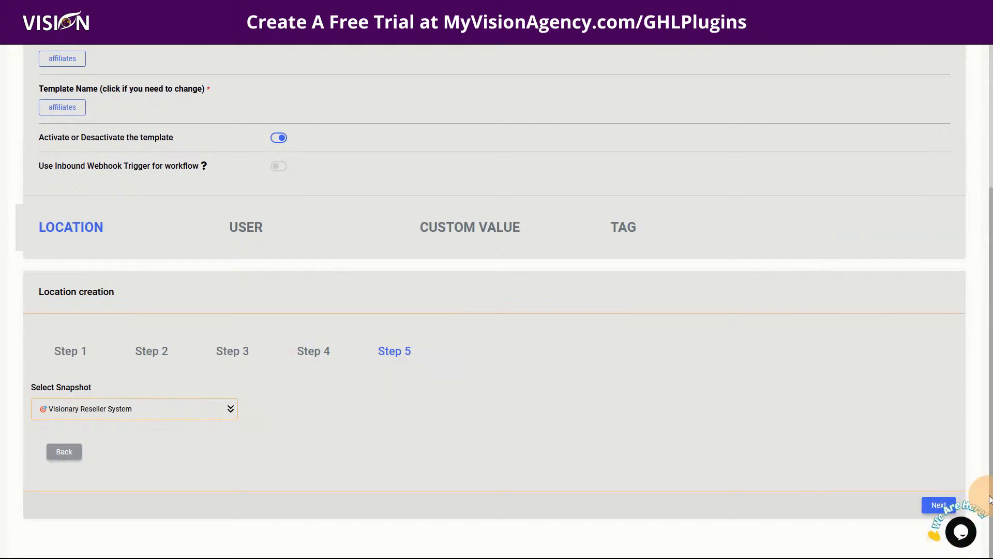
Open the template's new admin user settings on the USER step and inspect the default password.
click(937, 505)
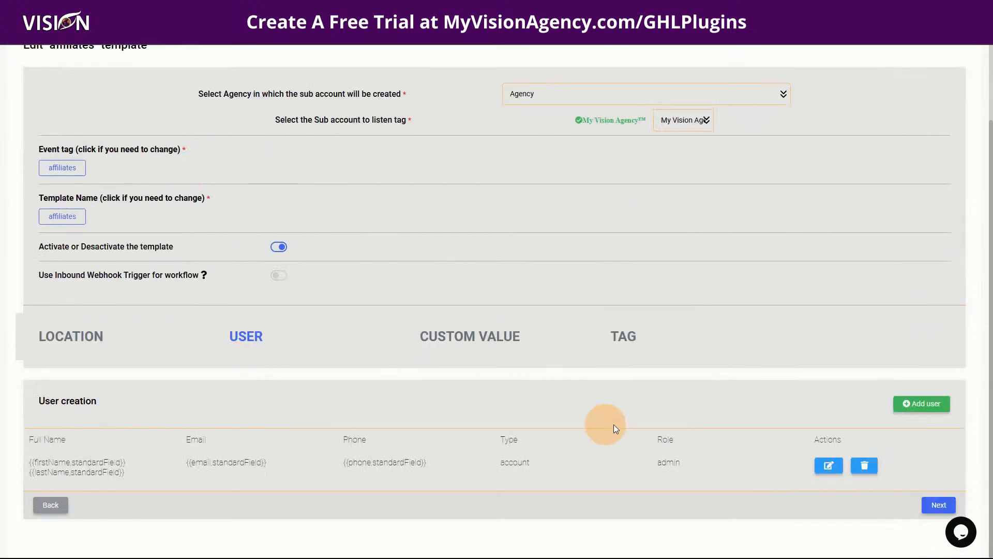
click(828, 465)
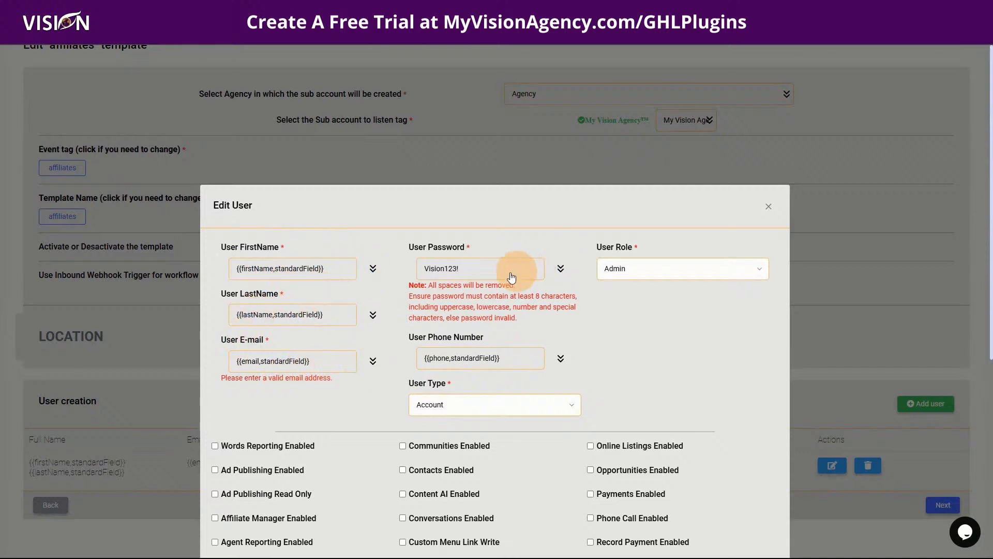
drag(465, 269, 406, 269)
click(514, 222)
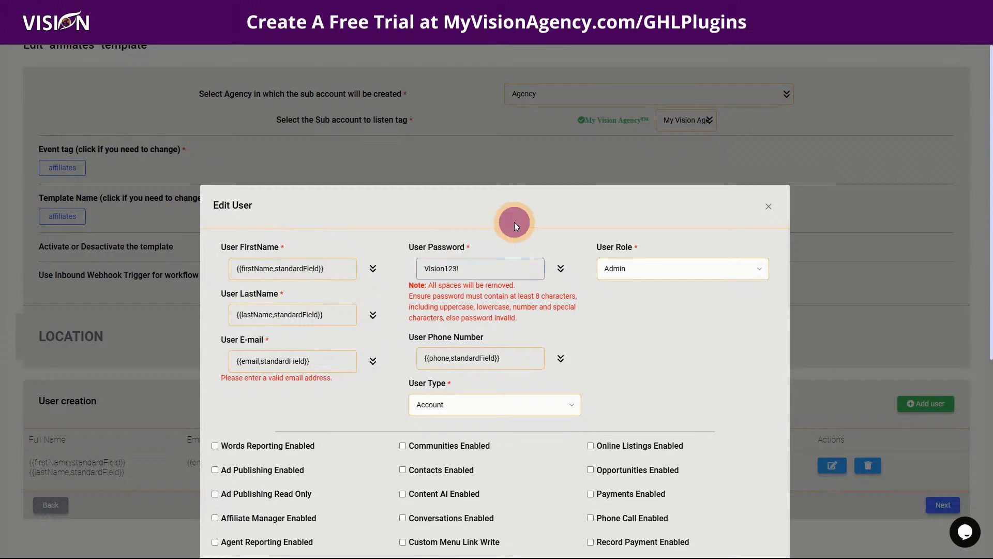
scroll(572, 302, down, 1)
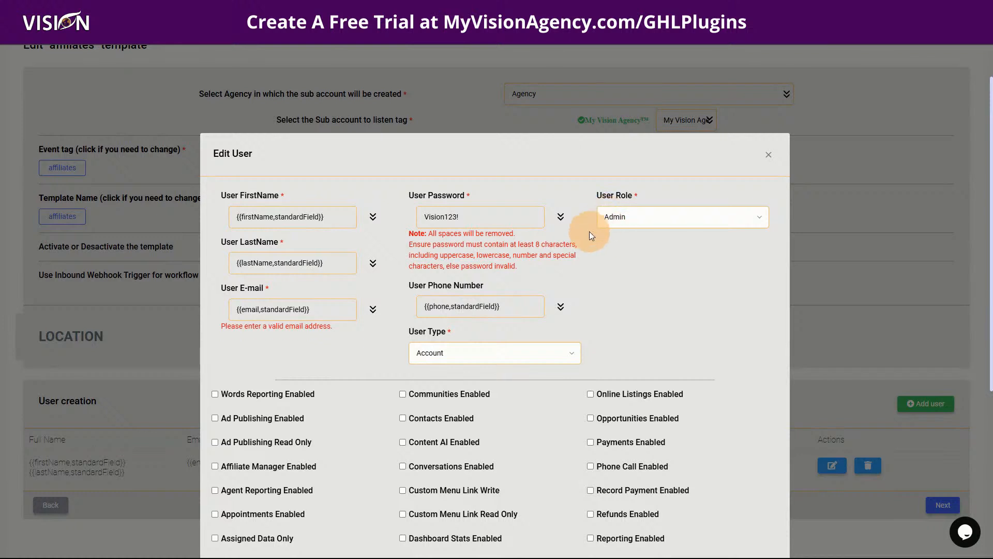
Keep the Admin role and Account user type, close unchanged, and advance to Custom Value.
click(628, 217)
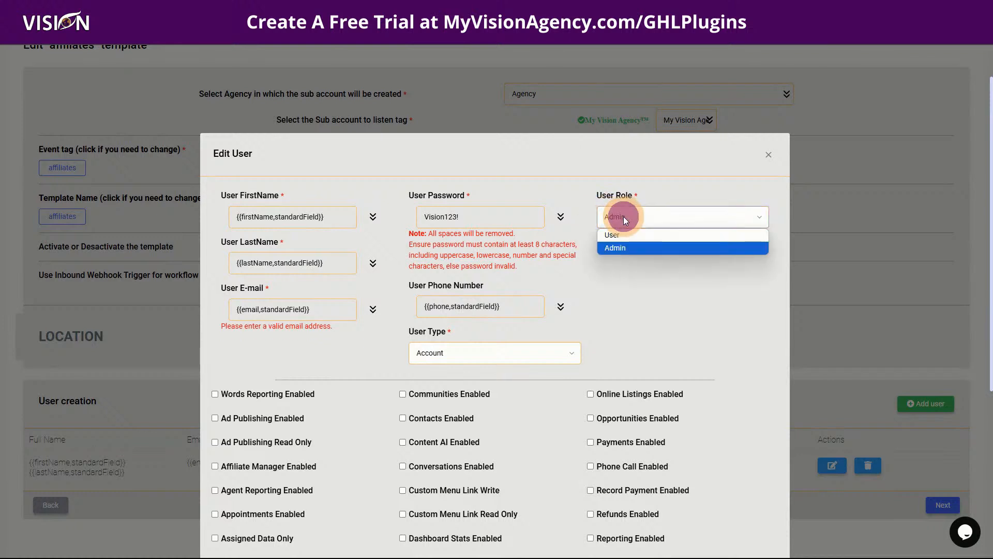
click(622, 176)
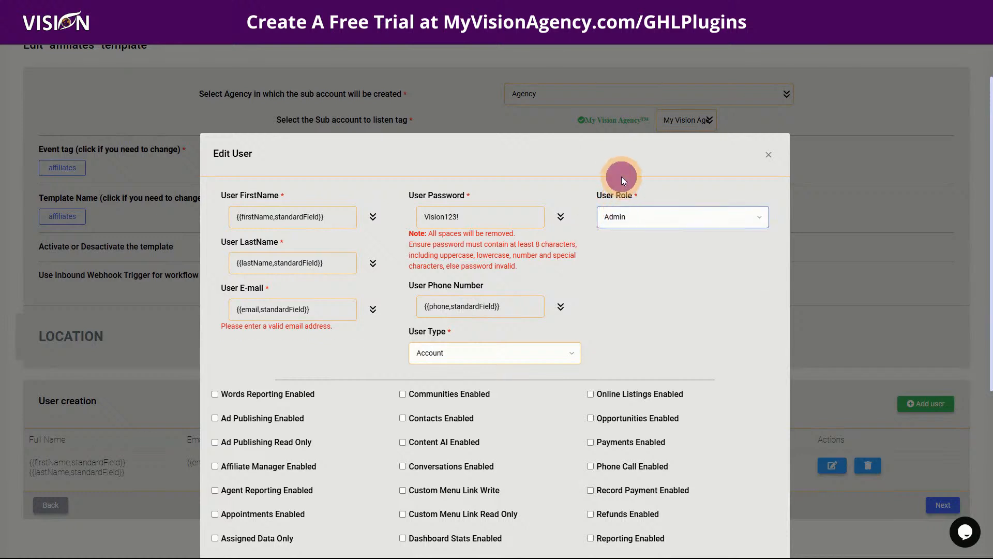
scroll(663, 368, down, 2)
scroll(663, 368, down, 2)
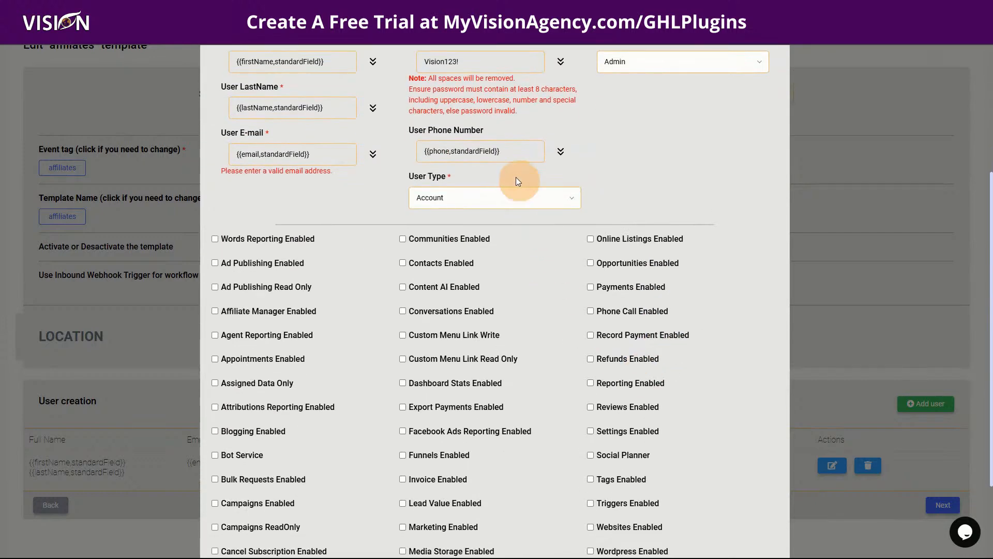
click(511, 191)
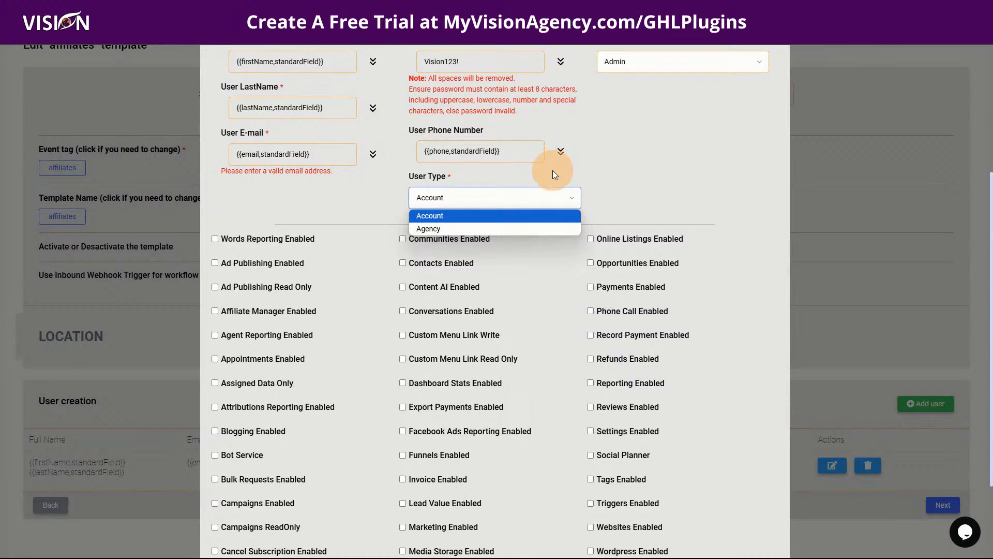
click(653, 174)
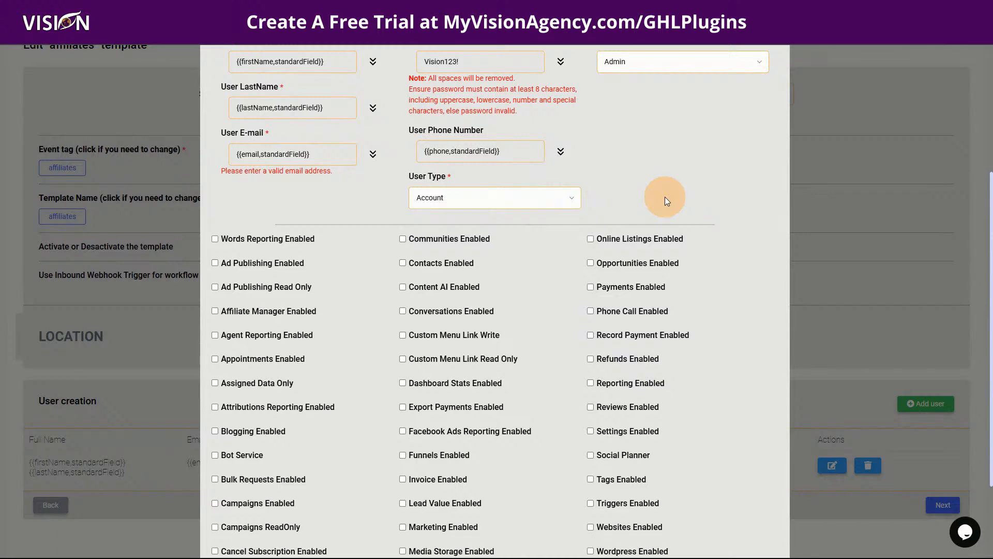
scroll(504, 312, down, 2)
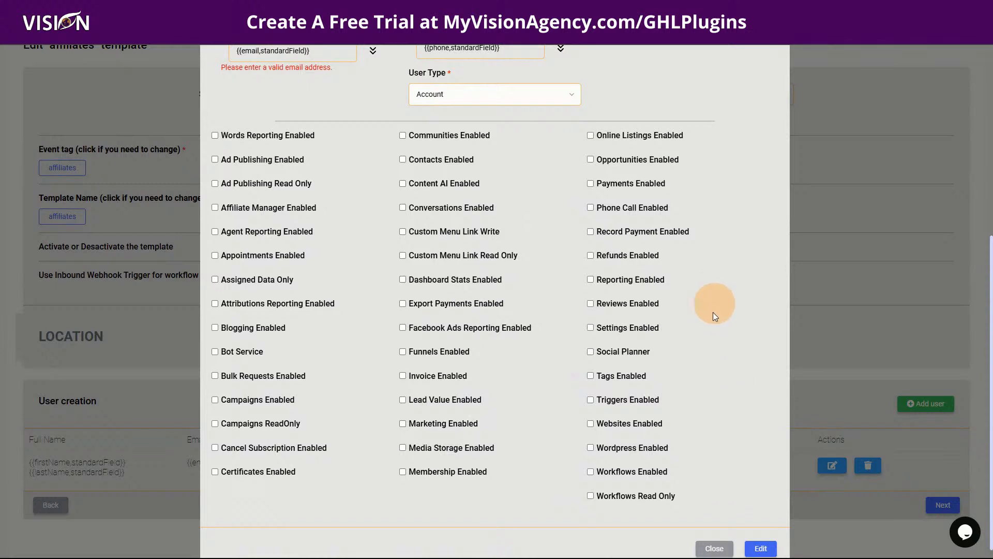
click(716, 548)
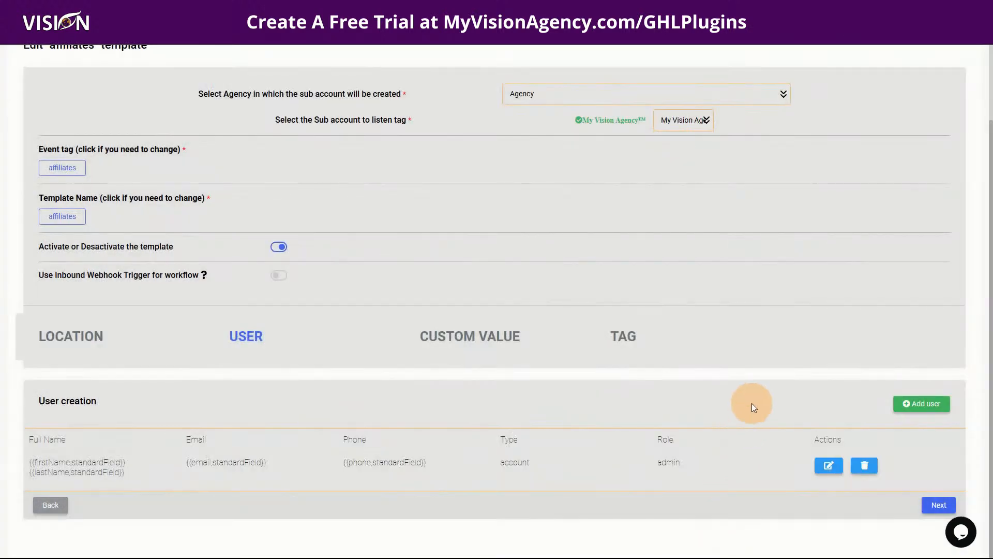
click(937, 504)
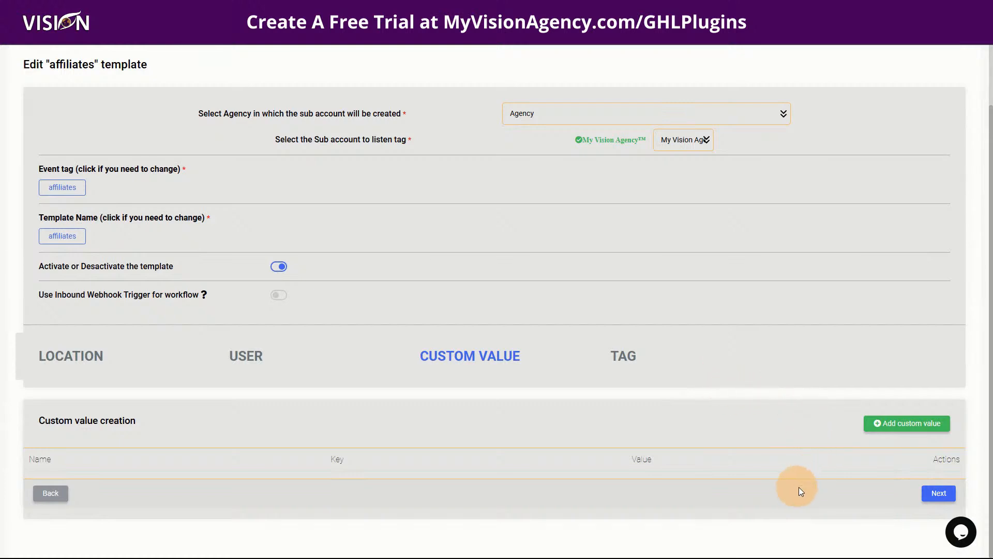
Move to the TAG step, revisit Custom Value's add form without saving, then return to Tag Creation.
click(937, 494)
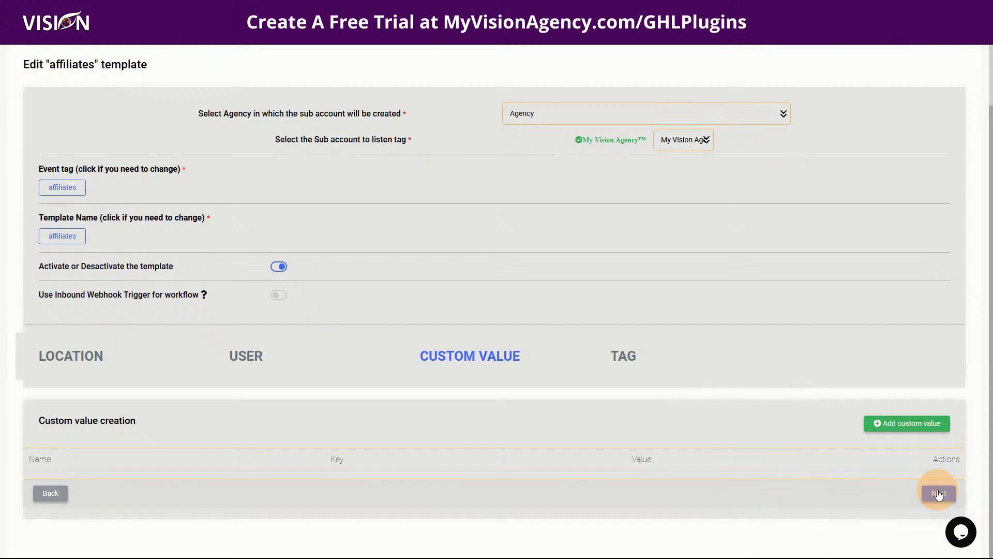
click(939, 494)
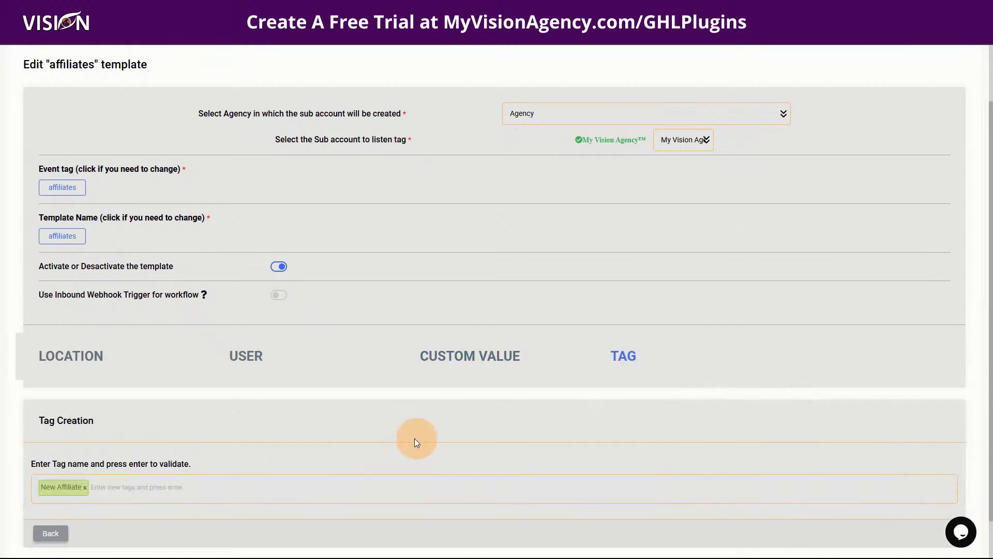
click(45, 533)
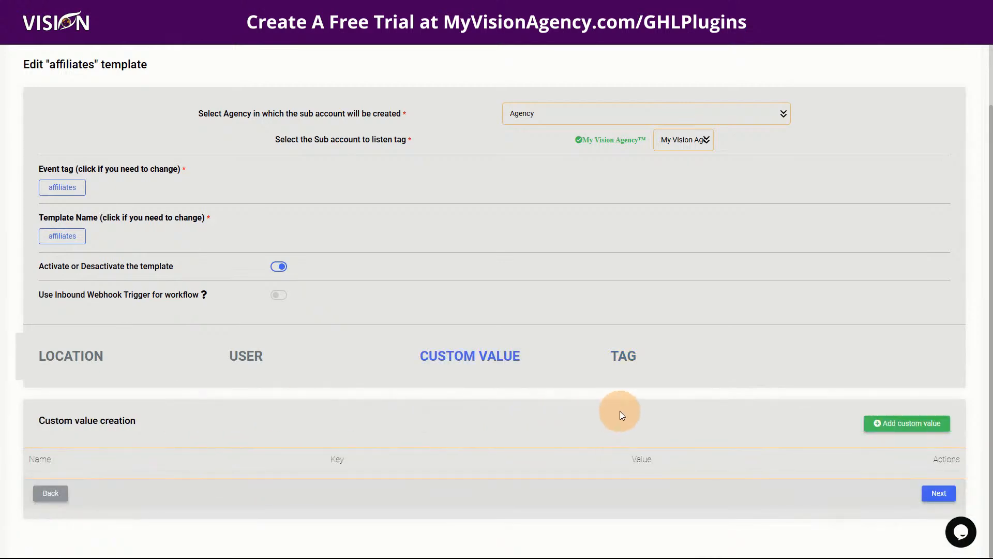
click(915, 423)
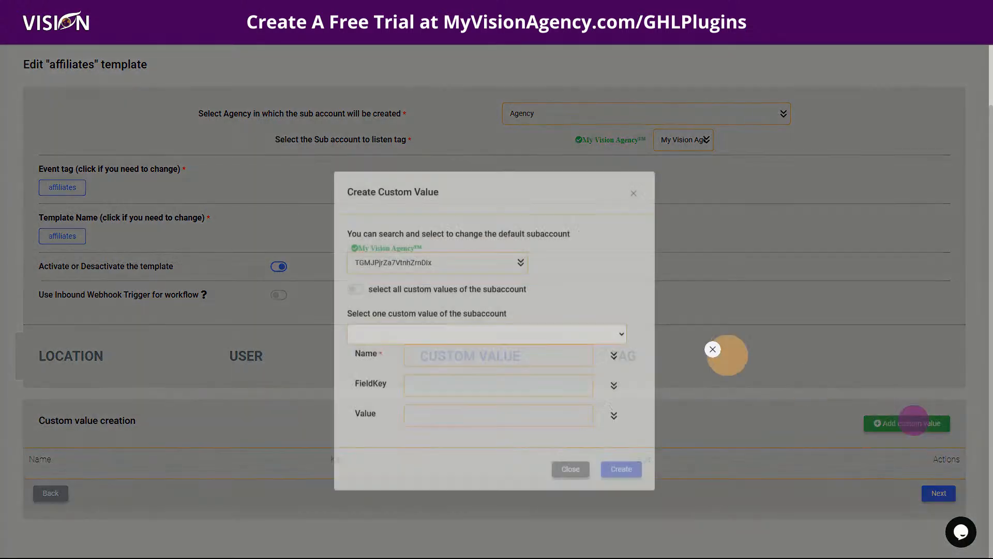
click(633, 207)
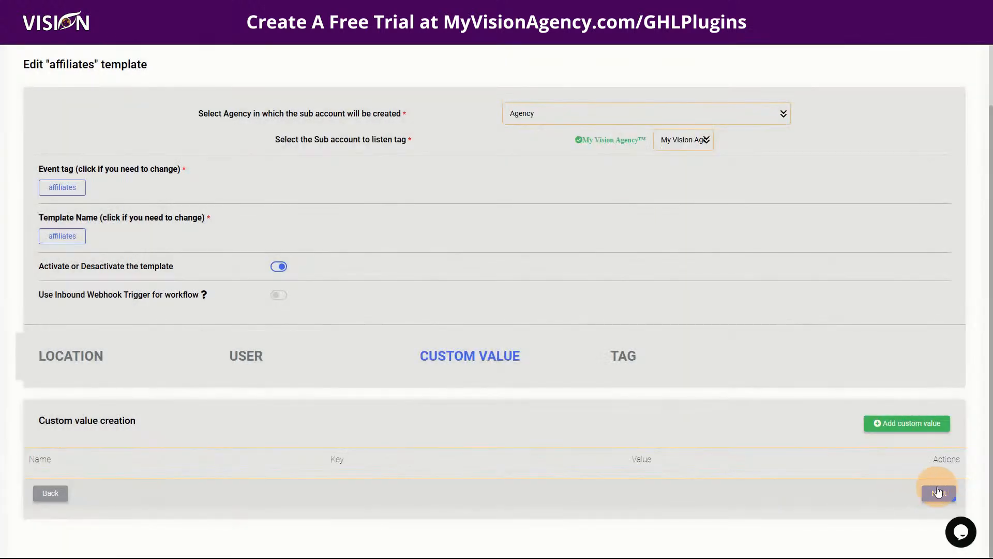
click(939, 494)
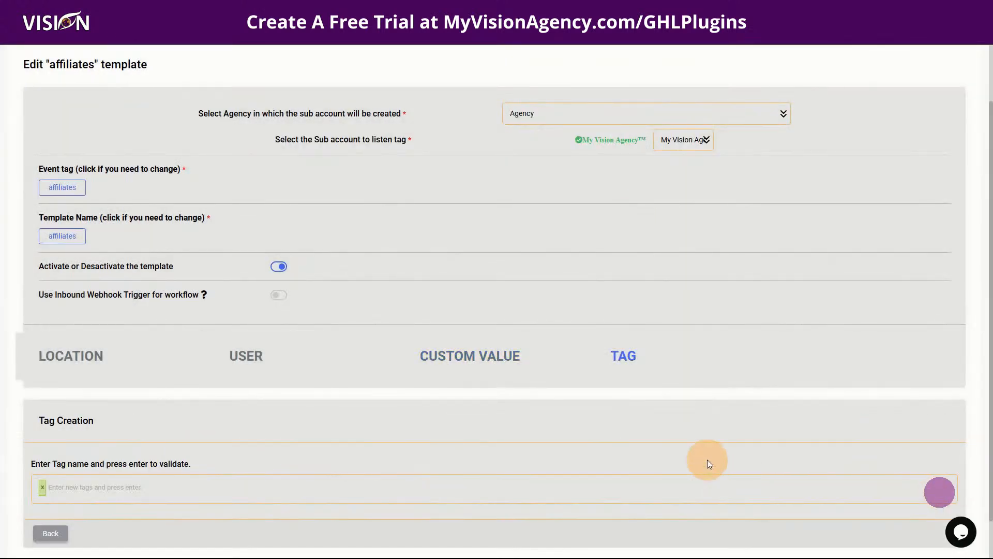
scroll(392, 445, down, 1)
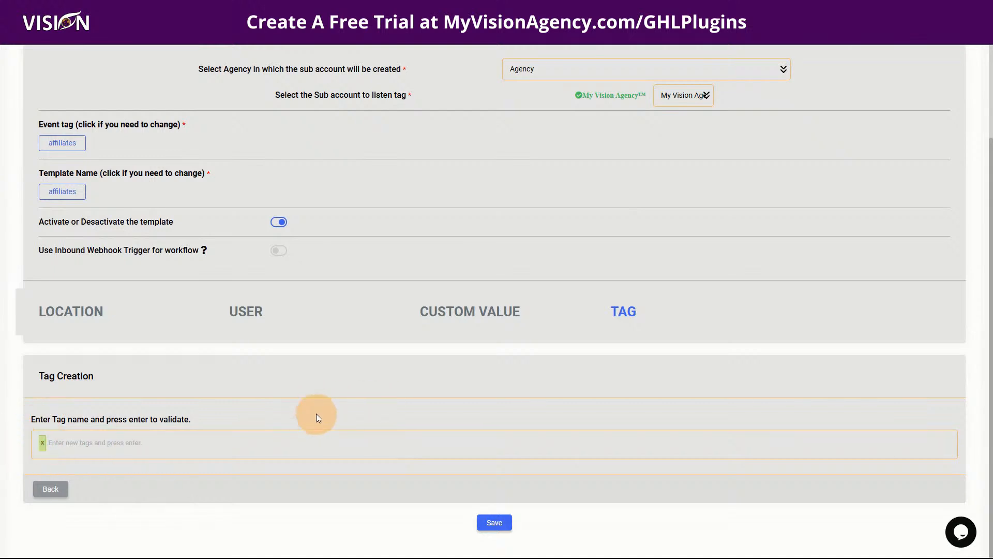
scroll(315, 412, up, 2)
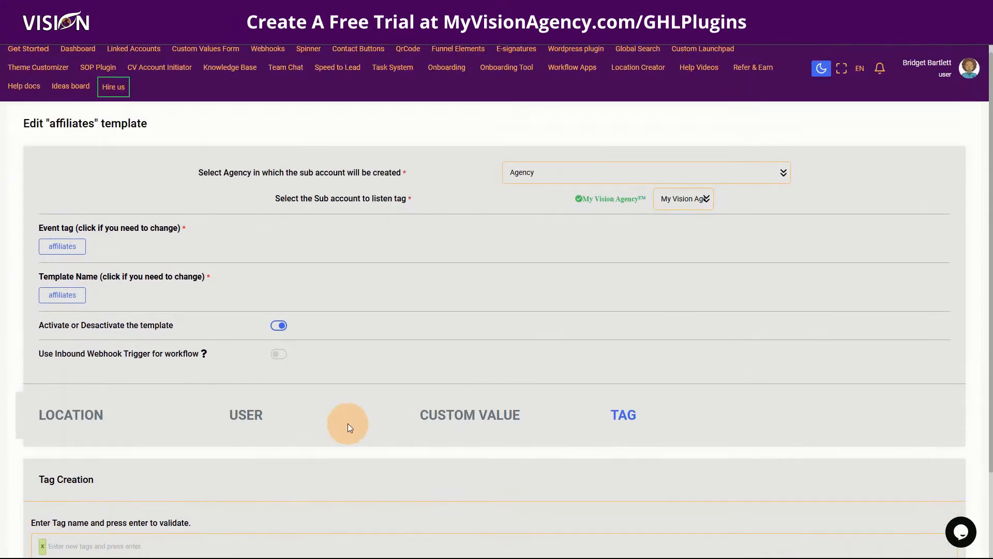
scroll(347, 423, up, 1)
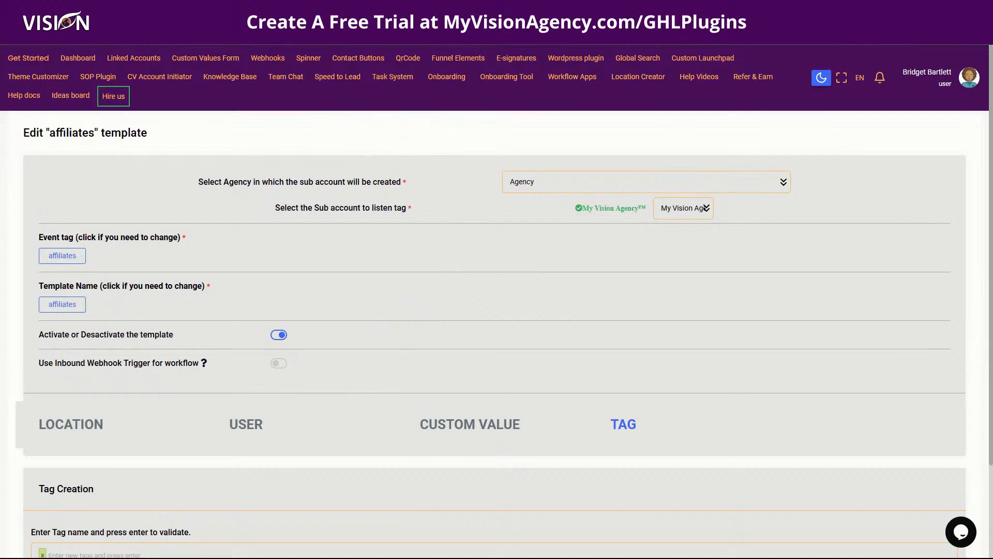
Open the Affiliate Tag - Reseller [Create] workflow and scroll its actions down to Add Tag: Newsletter and END.
click(59, 255)
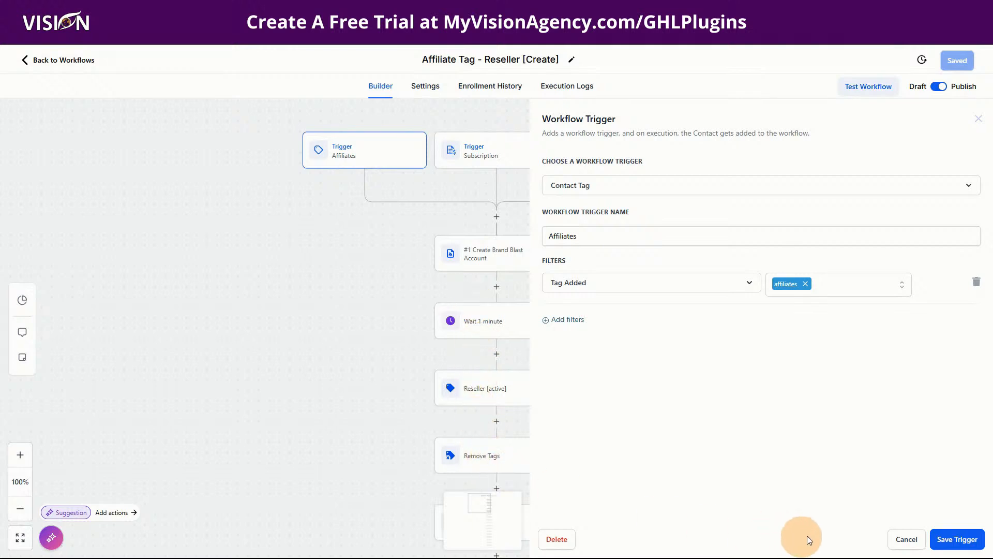
click(902, 539)
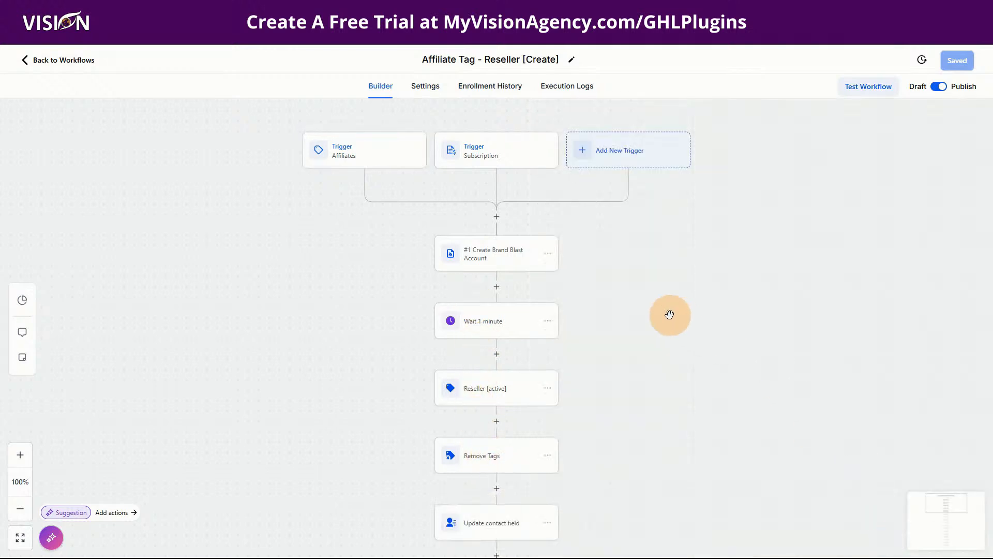
scroll(669, 315, down, 3)
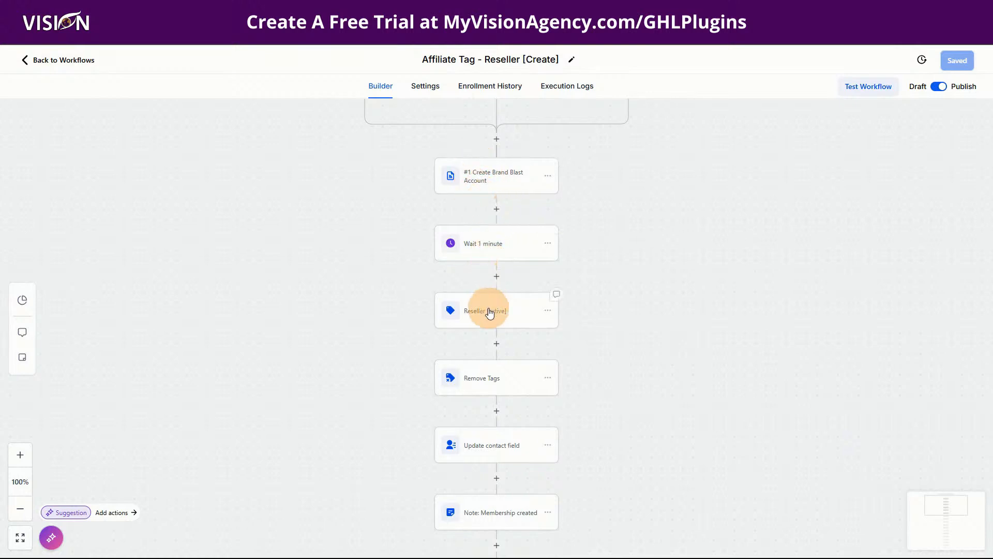
scroll(495, 310, down, 1)
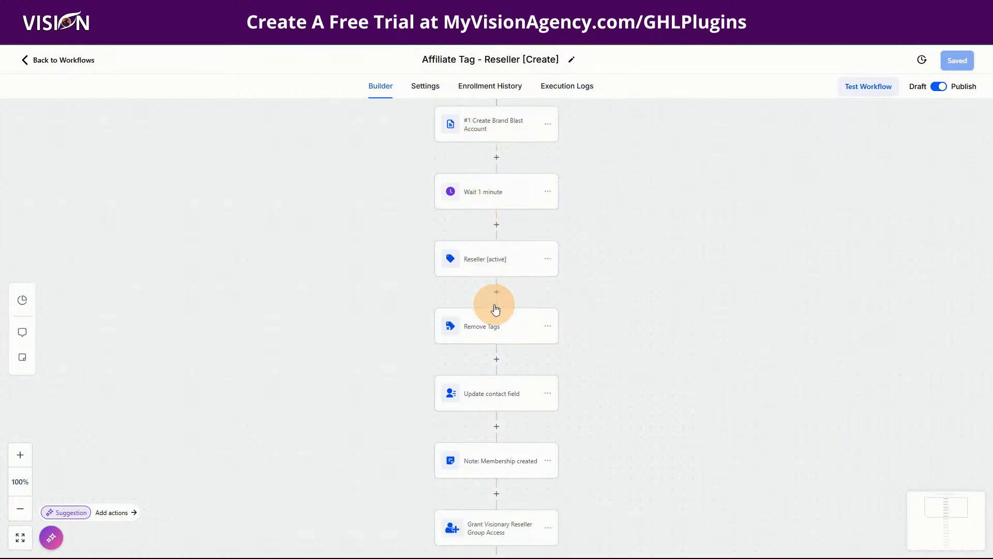
scroll(509, 404, down, 3)
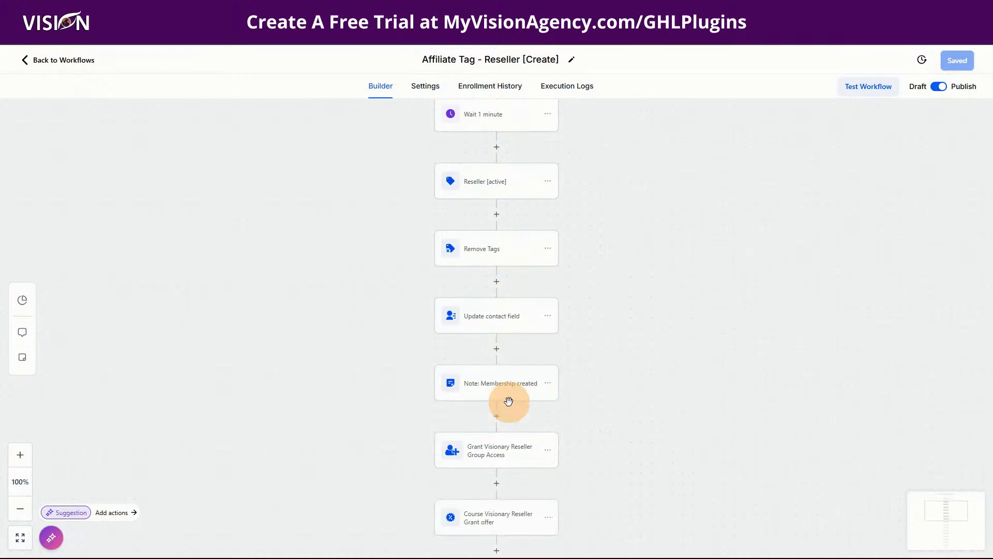
scroll(510, 362, down, 1)
scroll(510, 368, down, 1)
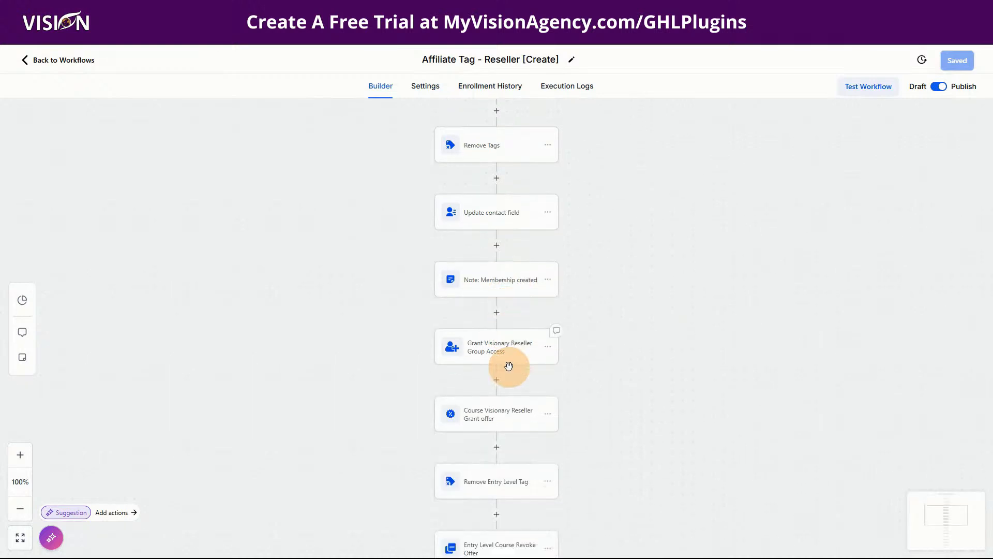
scroll(510, 357, down, 2)
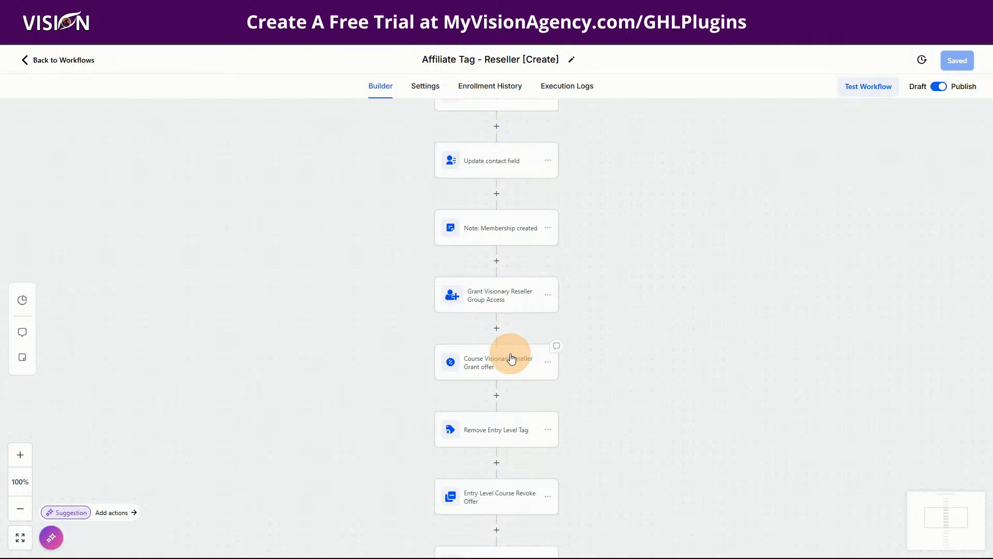
scroll(511, 359, down, 2)
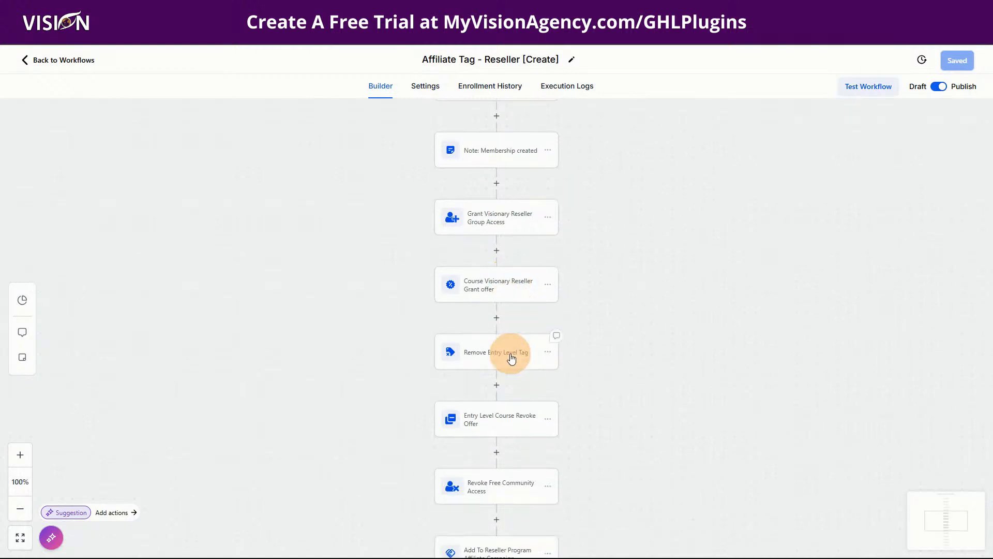
scroll(511, 357, down, 1)
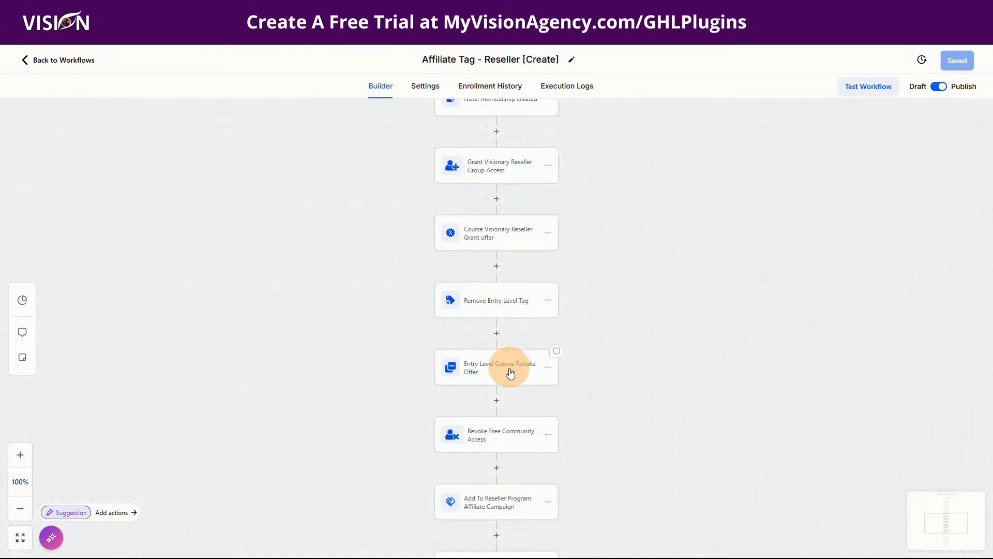
scroll(510, 365, down, 1)
scroll(510, 372, down, 1)
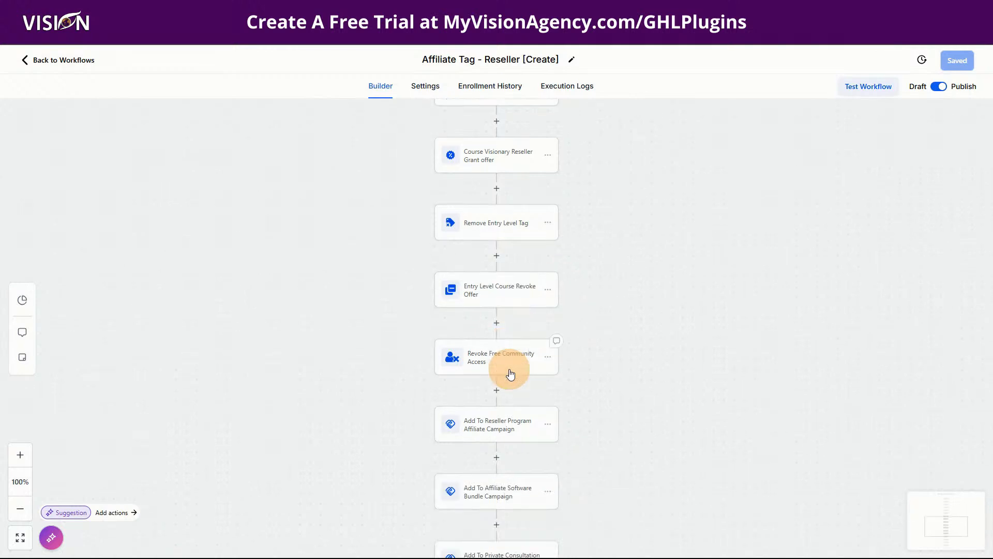
scroll(509, 371, down, 1)
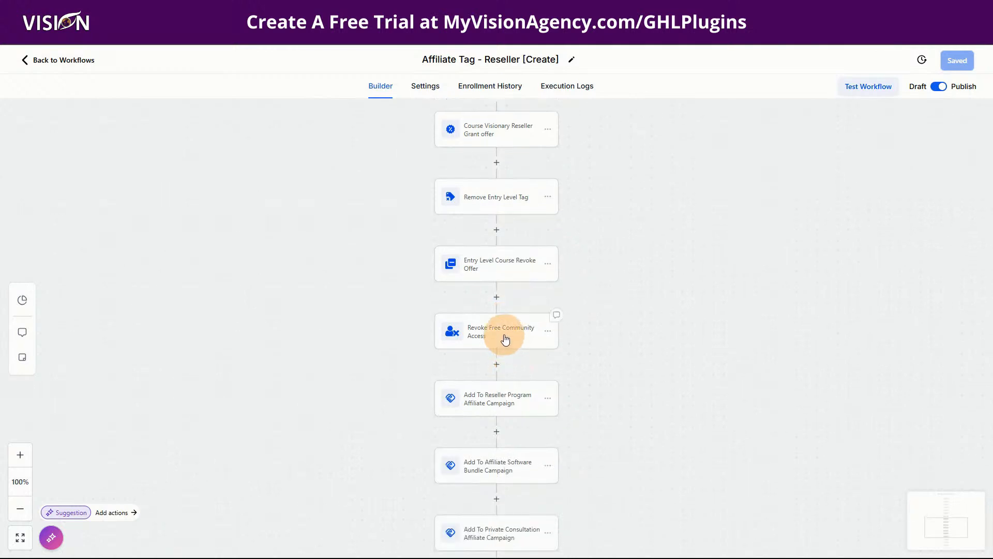
scroll(506, 339, down, 2)
scroll(506, 339, down, 1)
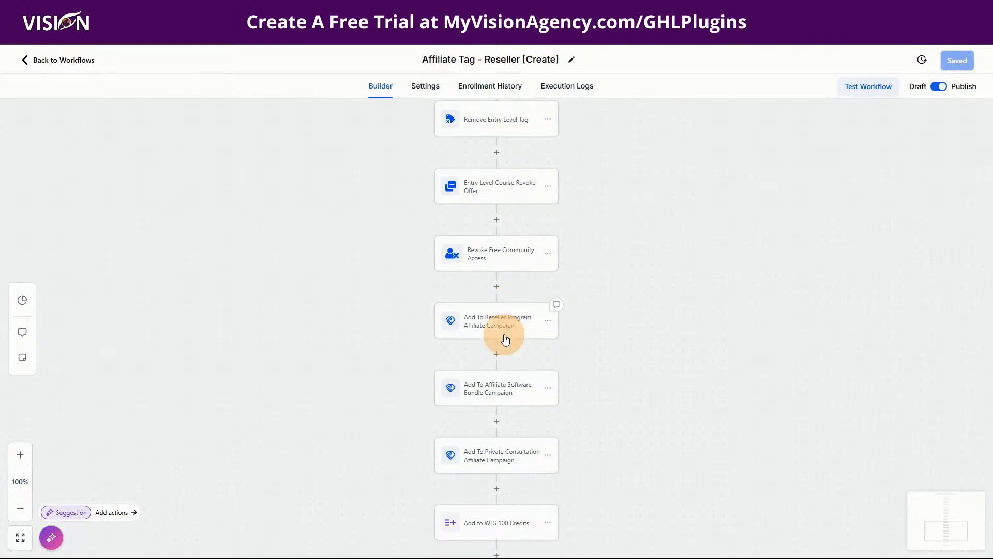
scroll(504, 352, down, 2)
scroll(505, 360, down, 4)
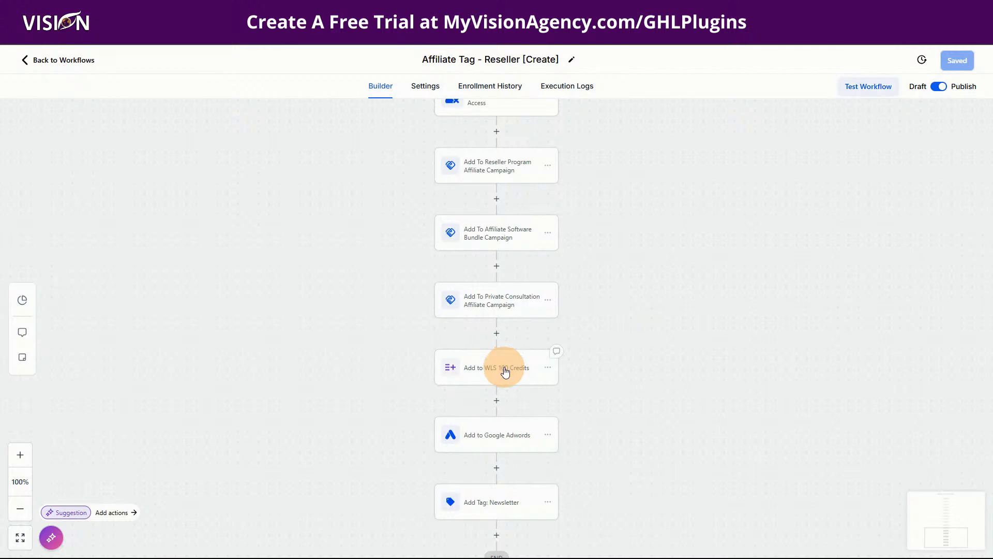
scroll(505, 371, down, 1)
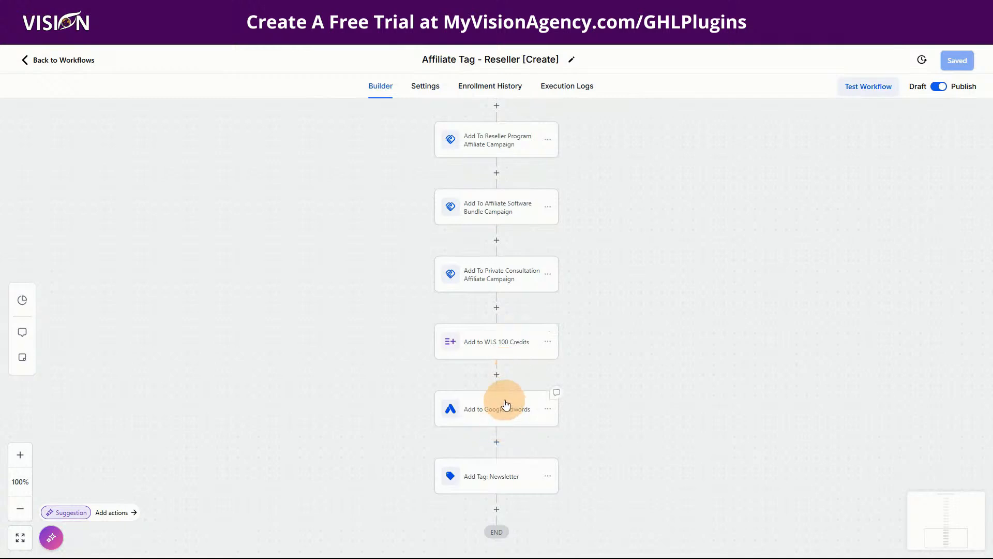
scroll(506, 404, down, 1)
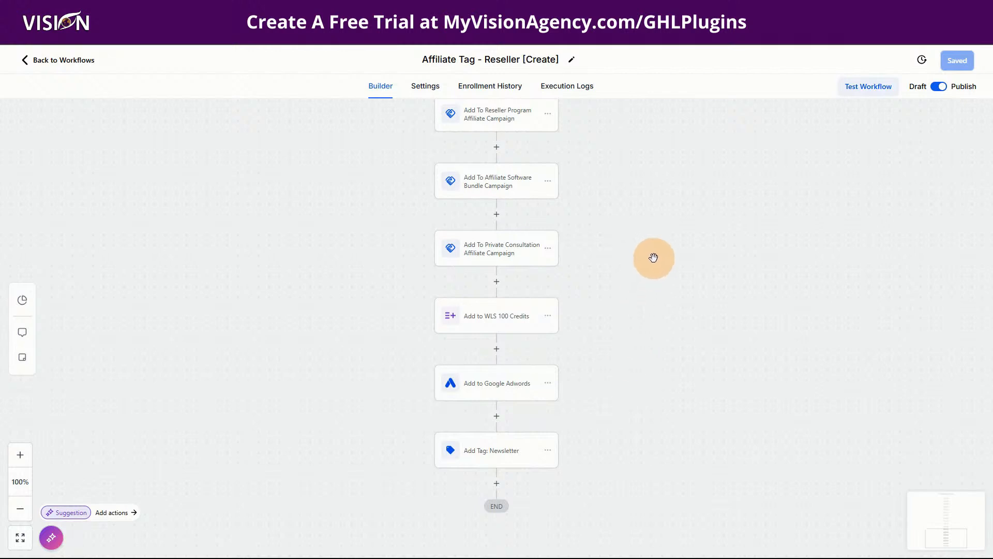
scroll(645, 308, up, 1)
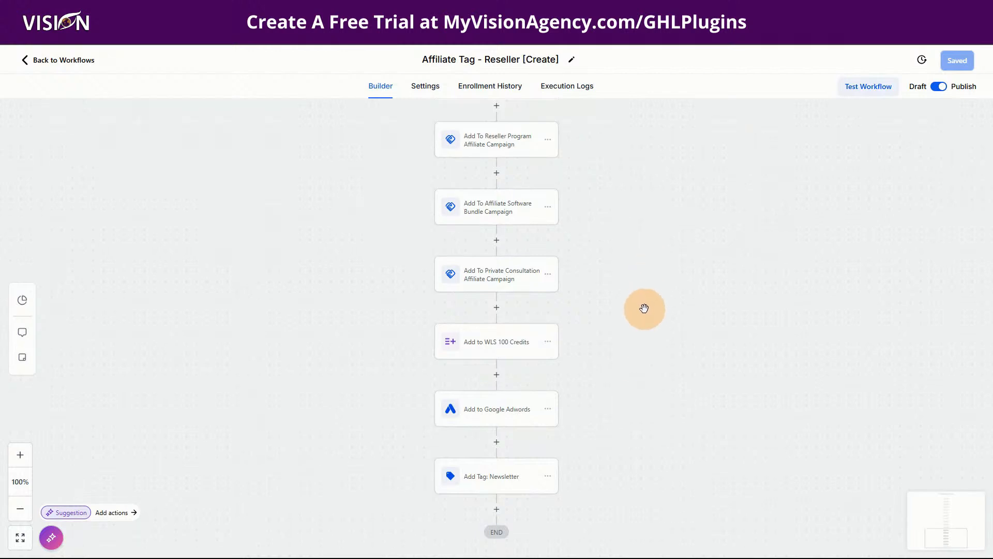
scroll(645, 308, up, 2)
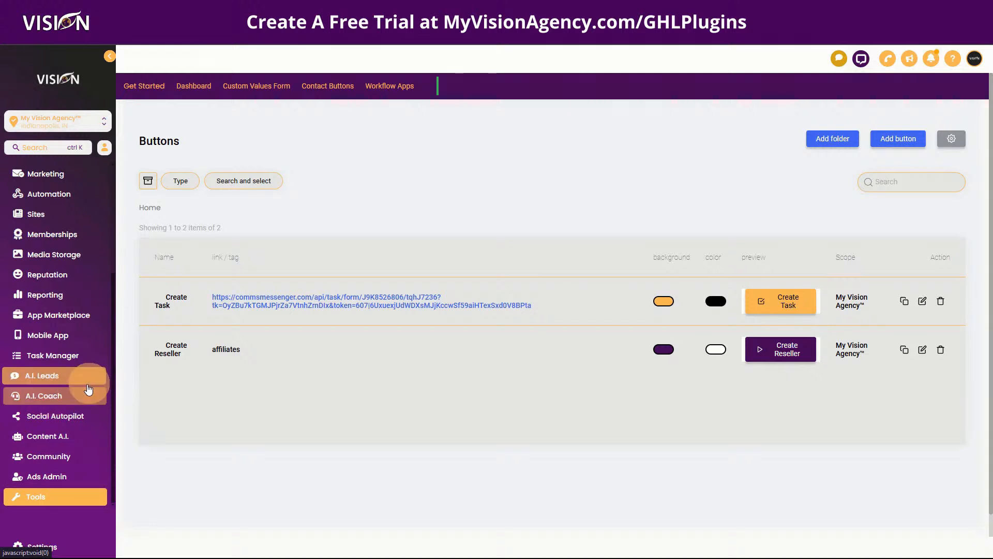
Go to the A.I. Coach area to view the Visionary Resellers November 2024 Events calendar.
click(61, 402)
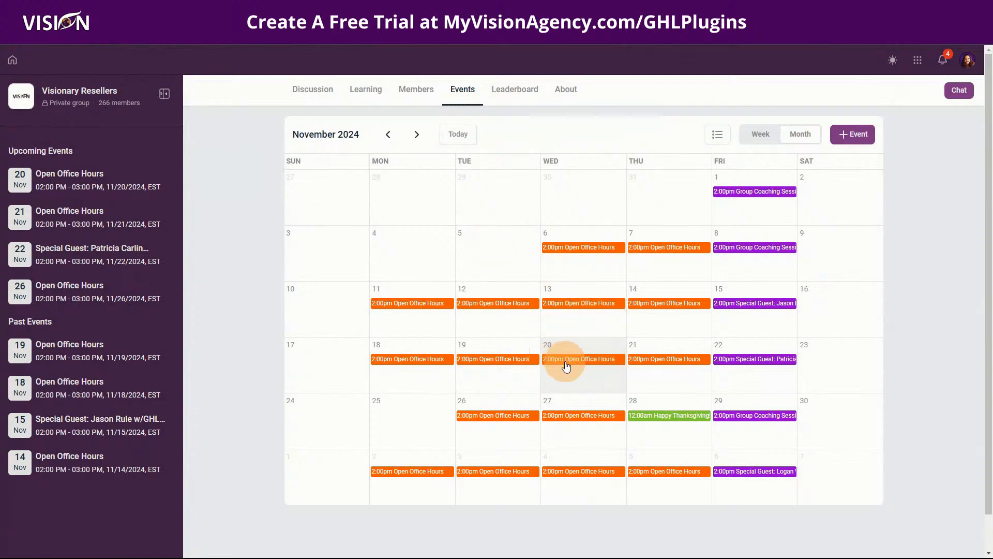
Open the Nov 20 Open Office Hours event, showing its free 2:00–3:00 PM details.
click(566, 365)
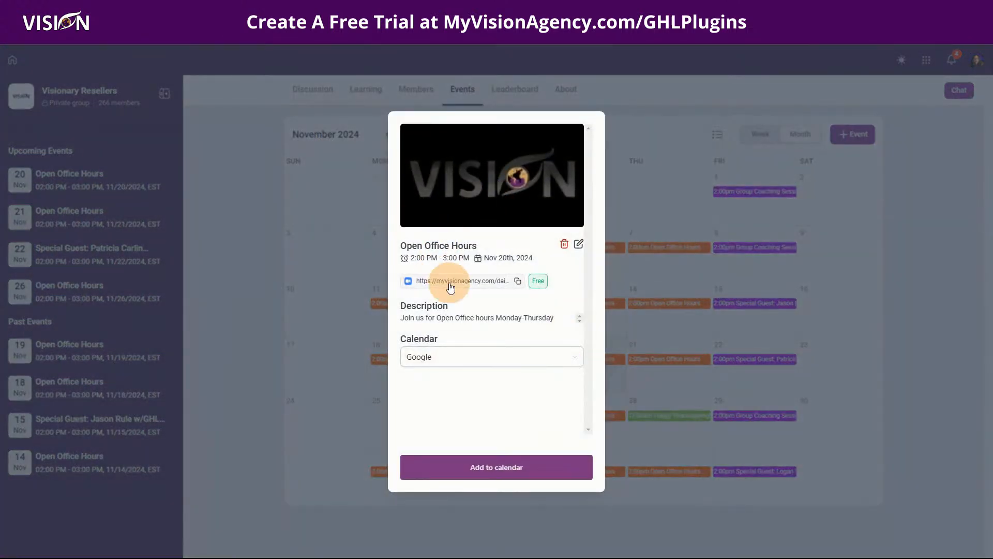